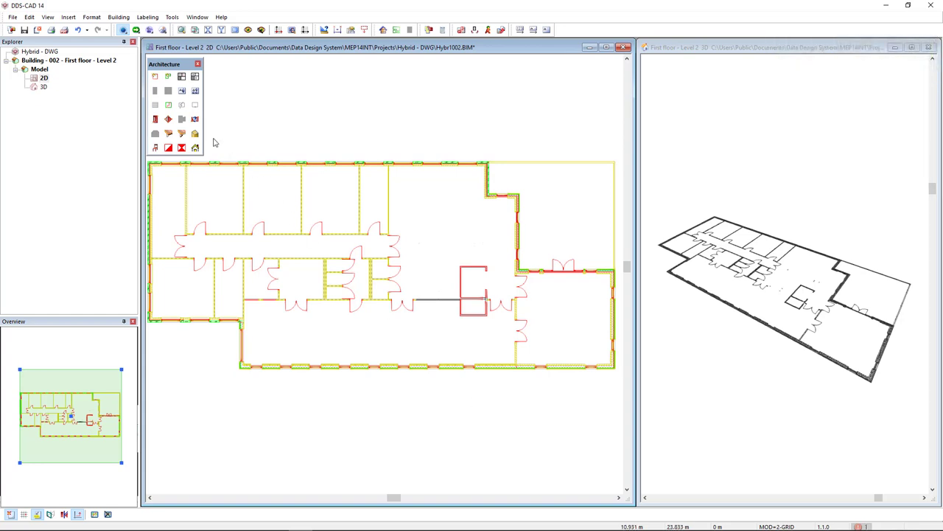
- Start the building outline at the plan's lower-left outer corner and trace the outer wall face through both corners of the lower step
click(155, 78)
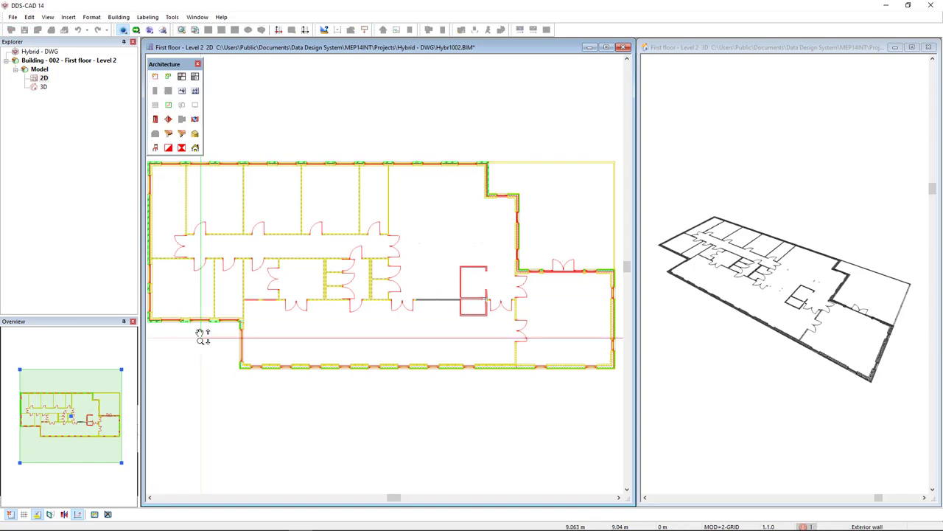
scroll(253, 305, up, 5)
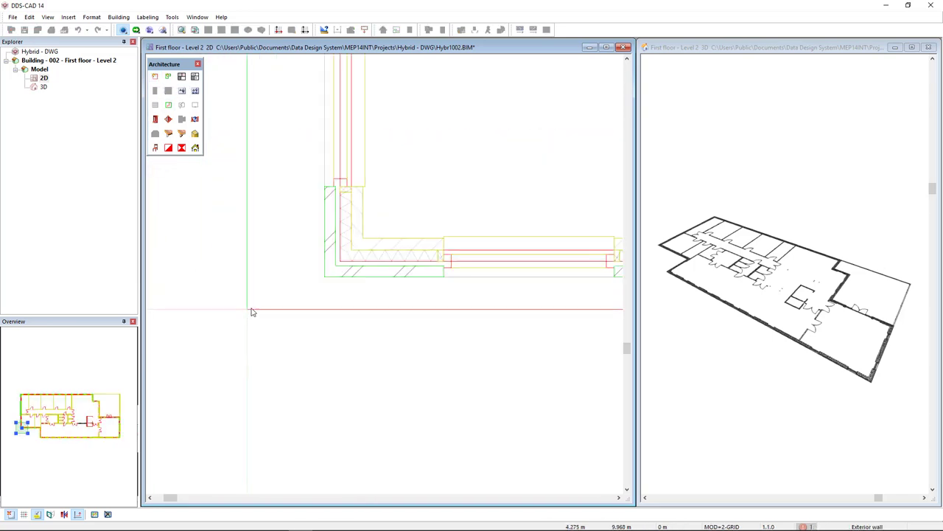
click(320, 280)
scroll(335, 379, down, 4)
middle_drag(437, 380, 400, 354)
scroll(432, 312, up, 5)
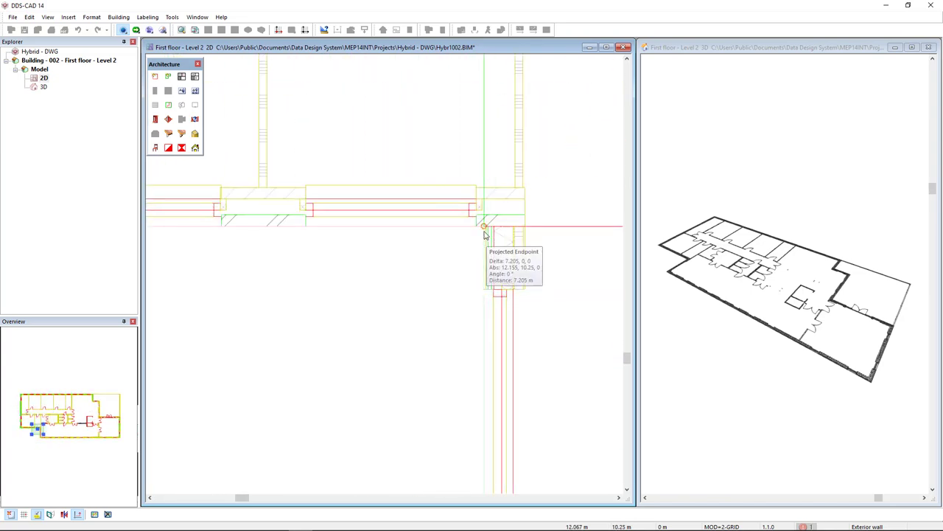
click(483, 228)
middle_drag(451, 407, 342, 182)
click(372, 386)
- Continue the building outline along the lower wall to the lower-right corner and up to the right wing's upper outer corner
scroll(381, 423, down, 5)
middle_drag(420, 423, 148, 319)
middle_drag(594, 337, 324, 321)
scroll(471, 307, up, 4)
click(488, 271)
scroll(473, 324, down, 4)
scroll(471, 188, up, 3)
click(479, 203)
- Trace the building outline from the right wing's inner corner up the stepped wall, placing both corners of the step near the top
middle_drag(297, 280, 574, 387)
scroll(403, 295, up, 3)
click(370, 319)
scroll(369, 368, down, 5)
scroll(372, 219, up, 4)
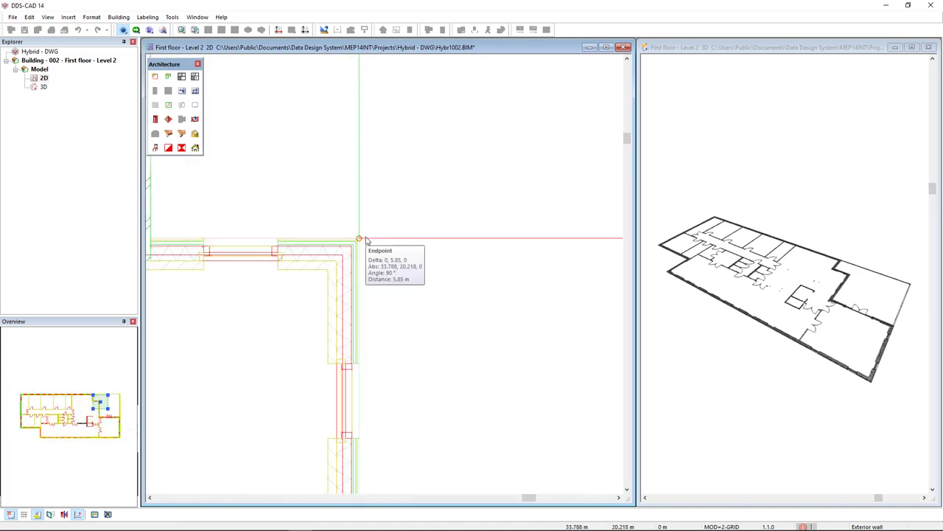
click(360, 238)
scroll(295, 295, down, 4)
scroll(227, 288, up, 4)
scroll(228, 281, up, 1)
click(253, 291)
- Place the main block's upper-right outer corner and close the building outline with a perpendicular corner
scroll(235, 323, down, 6)
scroll(246, 243, up, 6)
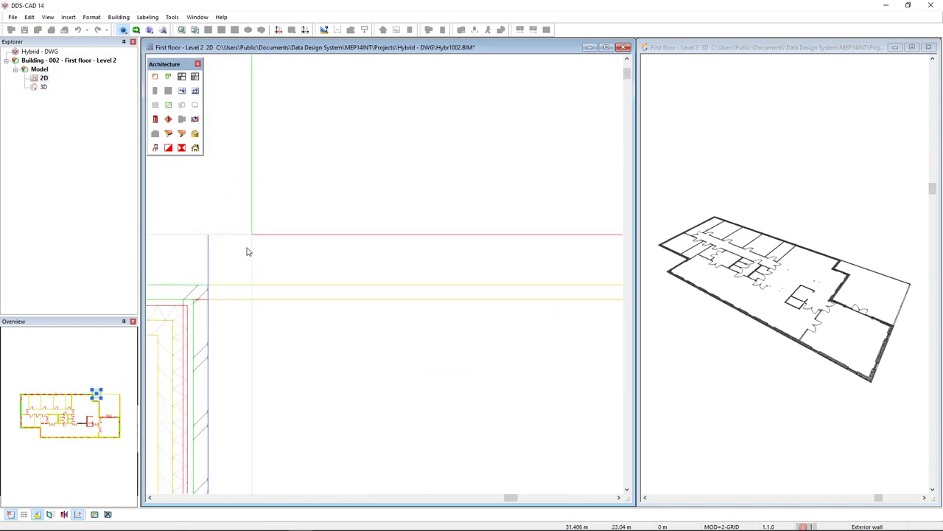
scroll(207, 343, down, 5)
middle_drag(234, 300, 459, 210)
scroll(458, 210, down, 2)
middle_drag(388, 238, 376, 246)
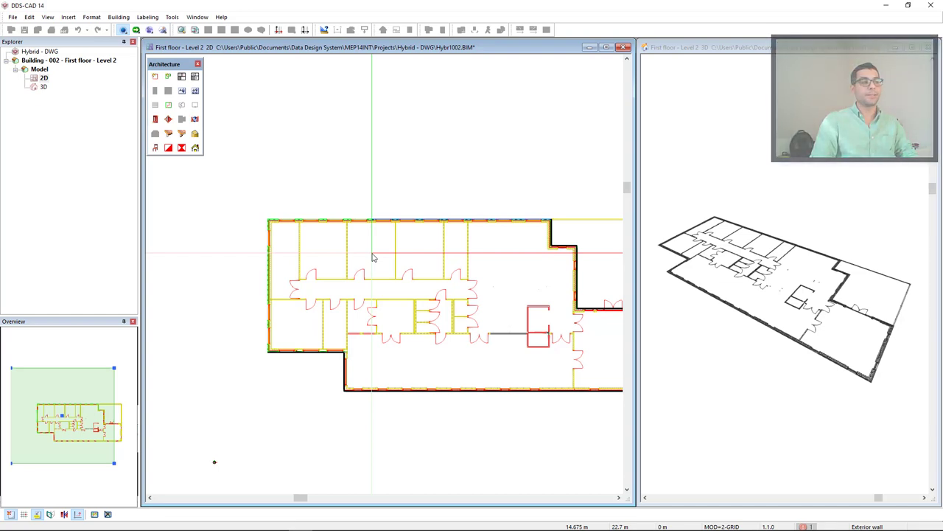
right_click(373, 255)
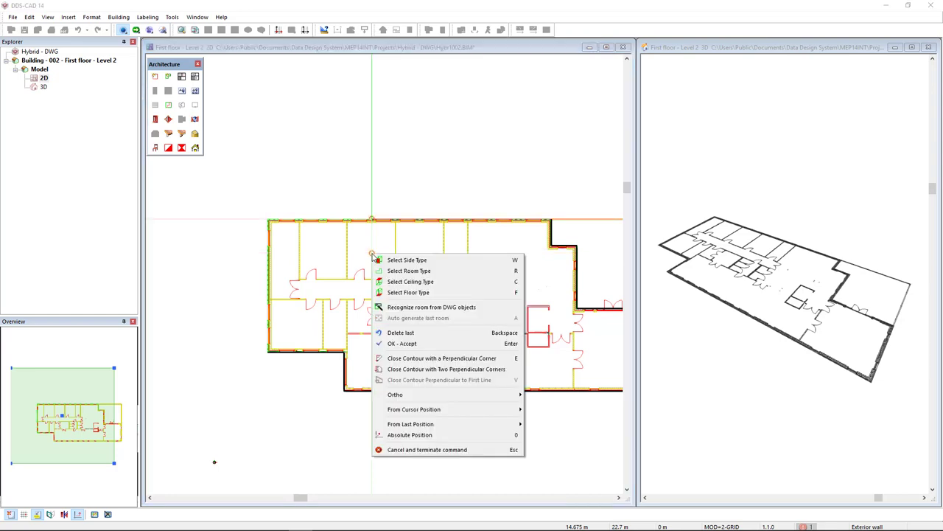
click(419, 361)
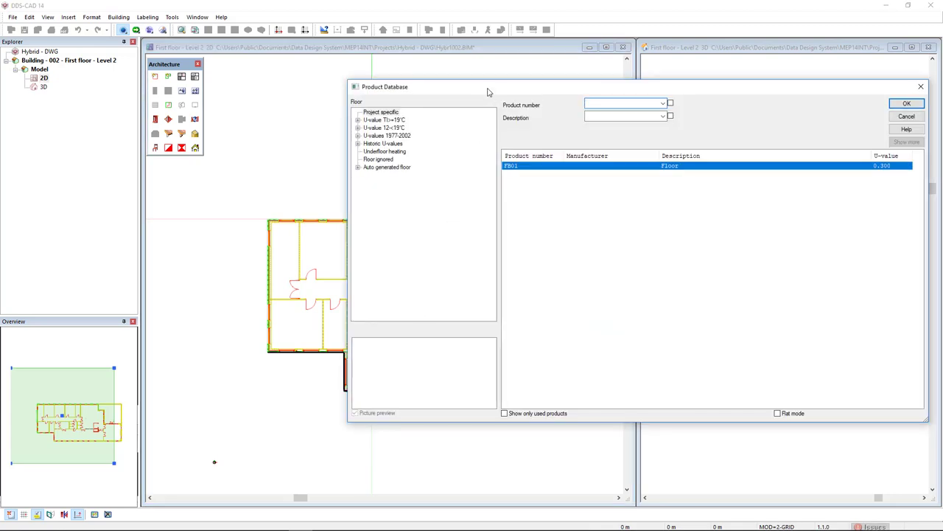
- Accept floor type FB01 and the ceiling type for the building outline, and confirm the data of room 001 Building
drag(488, 89, 381, 142)
click(786, 158)
click(794, 157)
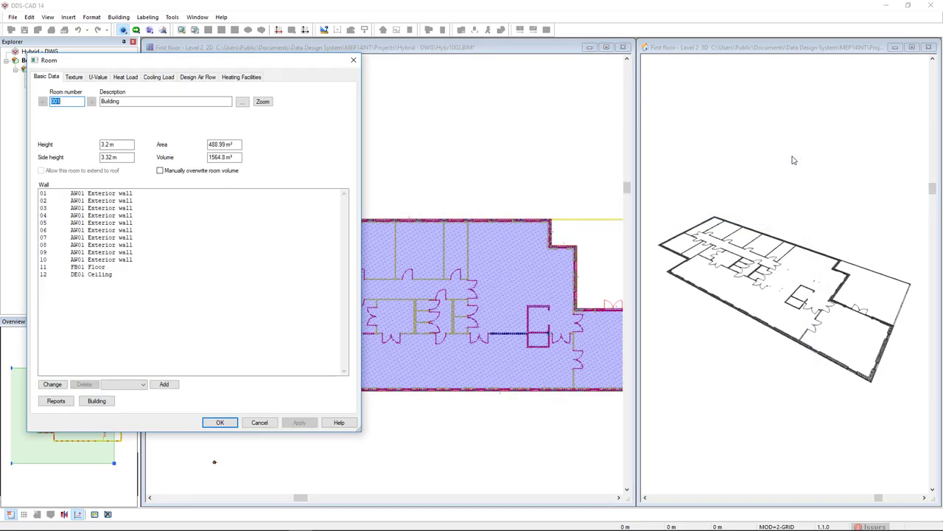
drag(210, 60, 419, 89)
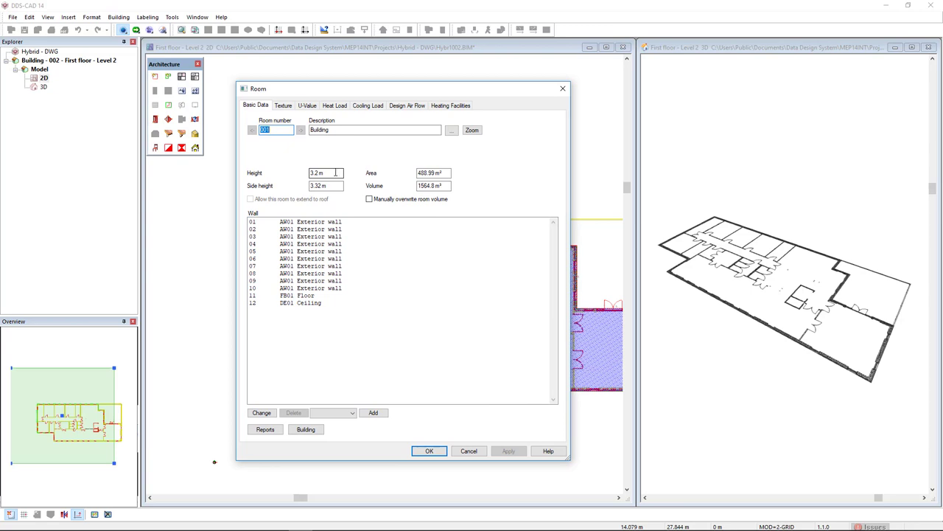
click(434, 450)
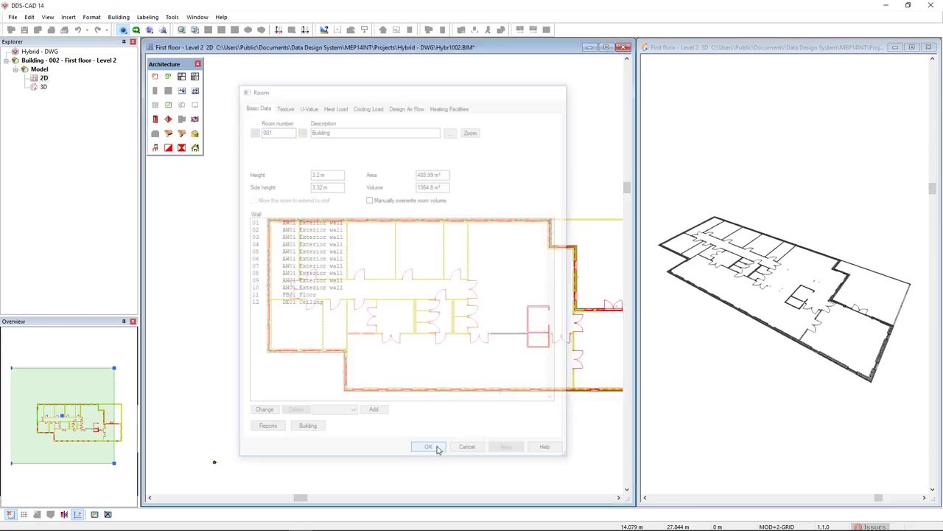
- Check the new exterior walls in the 3D view and return to the floor plan
middle_drag(500, 413, 426, 392)
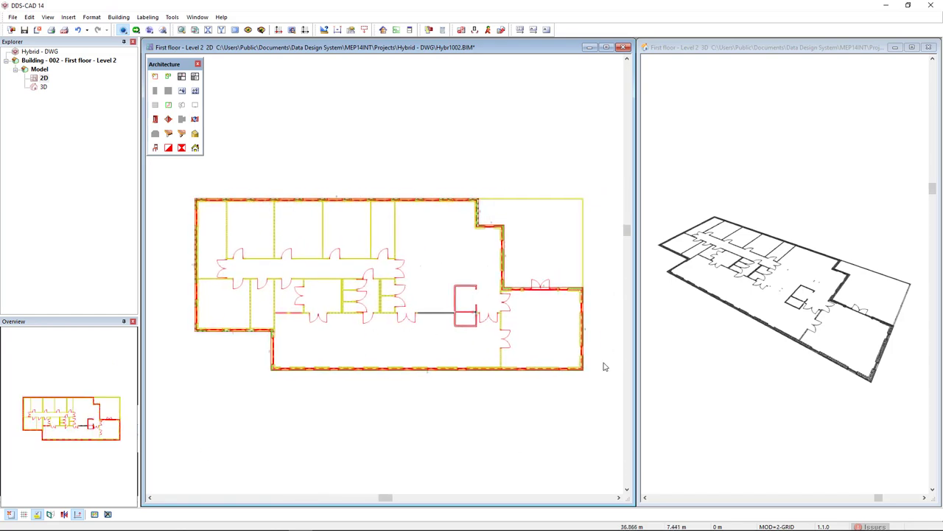
click(708, 361)
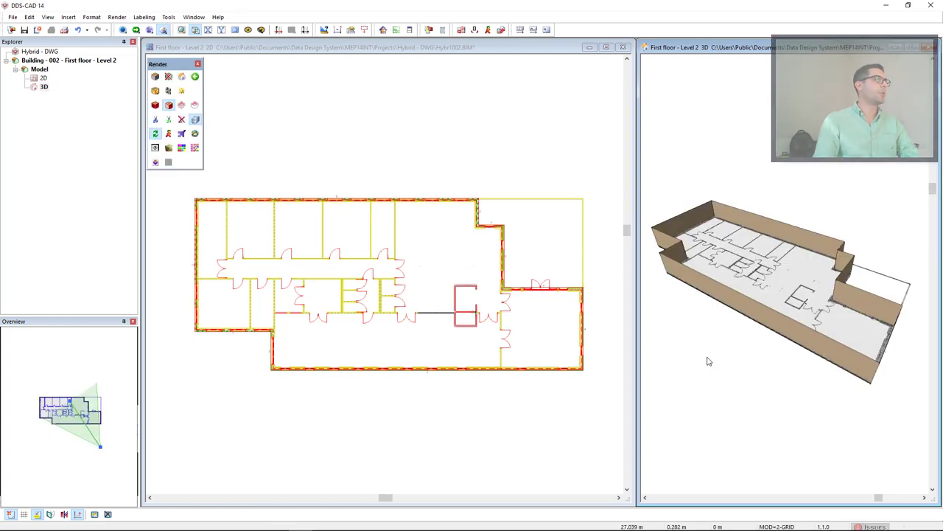
click(426, 185)
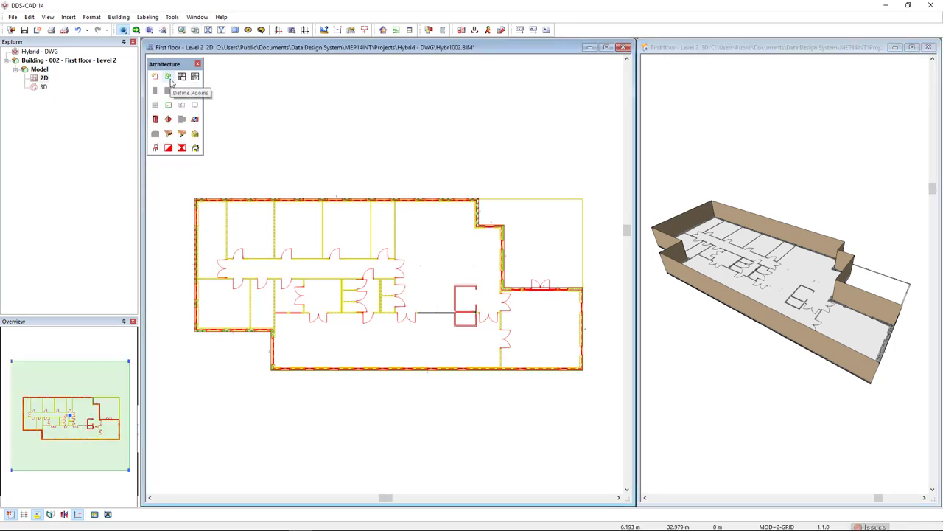
- Start defining rooms with recognition from DWG objects and review which recognition options are active
click(168, 90)
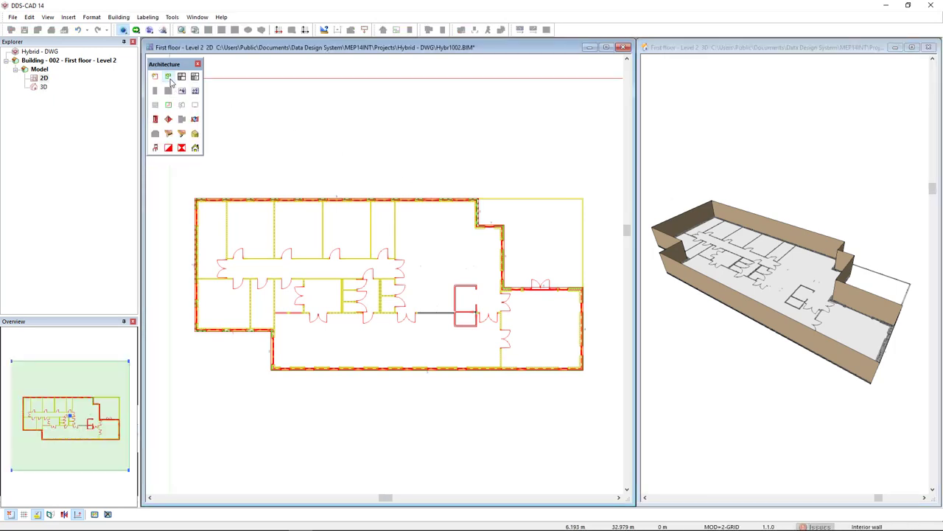
right_click(258, 146)
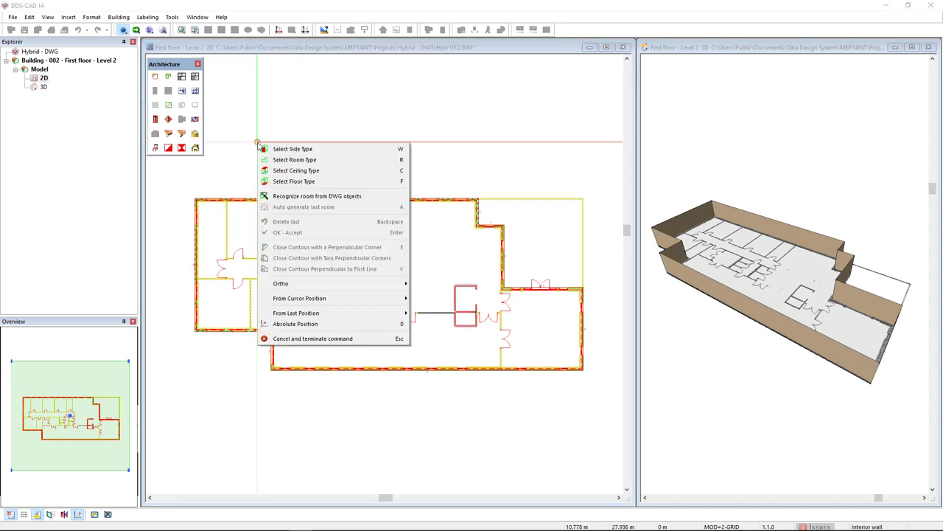
click(389, 199)
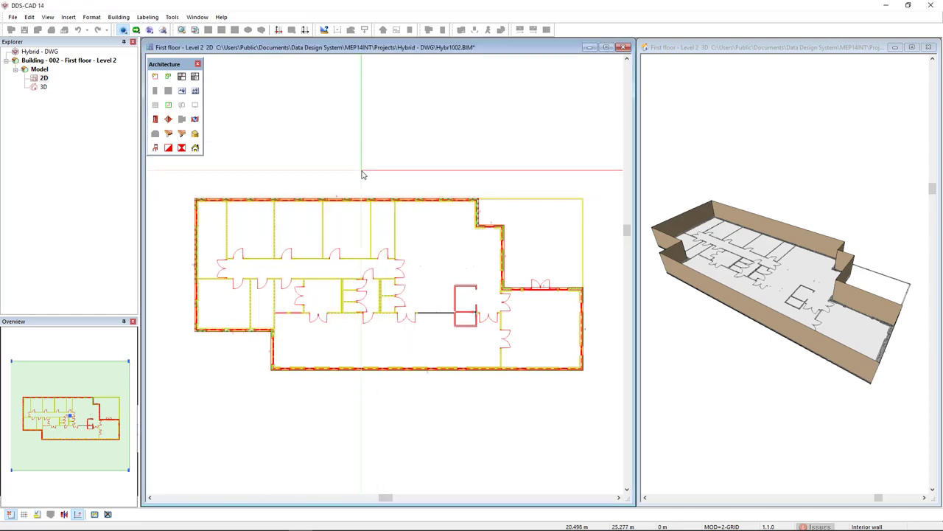
right_click(362, 174)
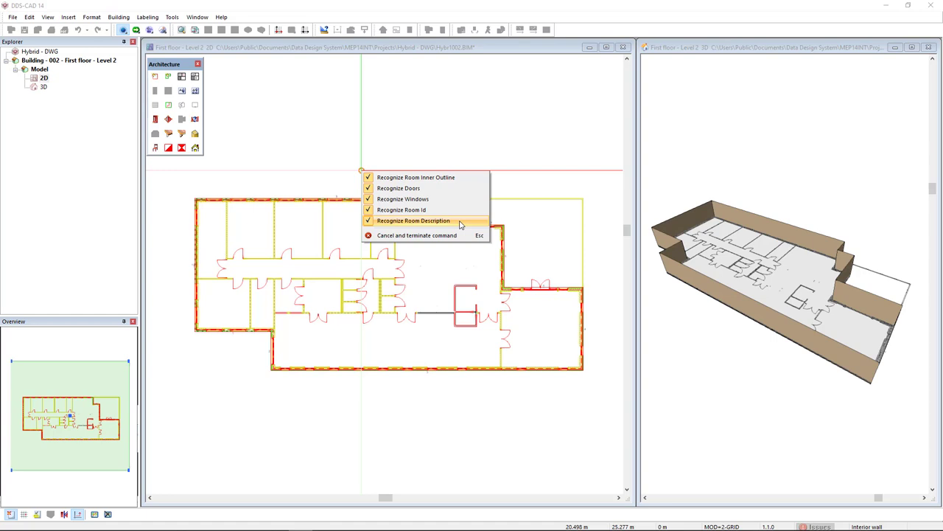
click(314, 176)
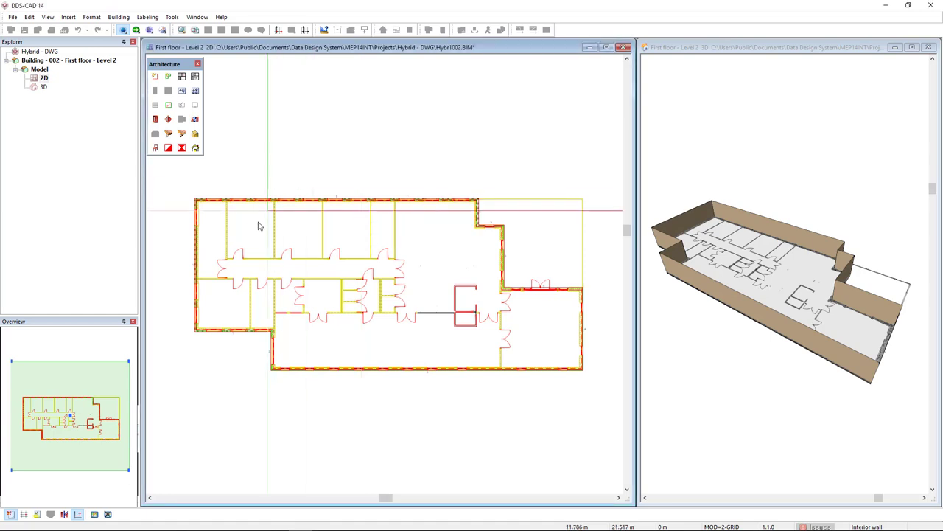
- Recognize three adjoining offices along the upper wall, the room at the left end and the lower-left room
scroll(267, 202, up, 3)
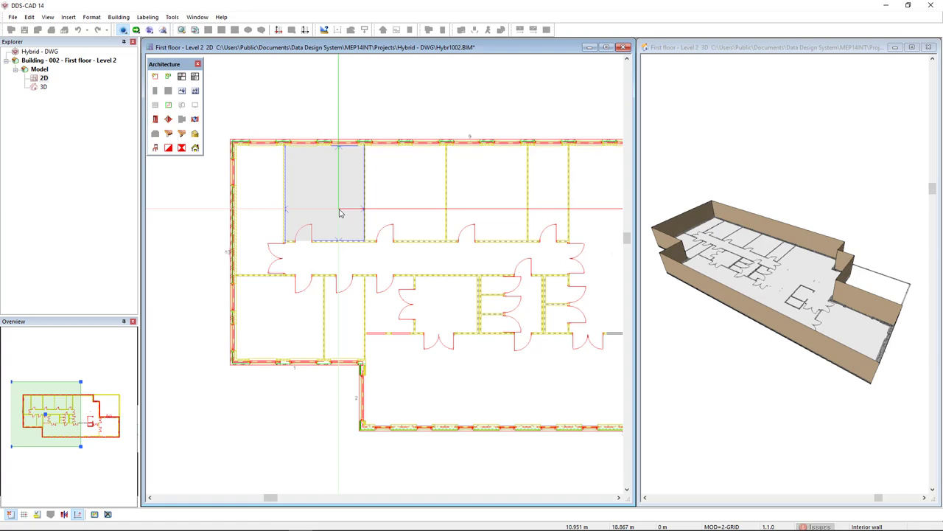
click(340, 212)
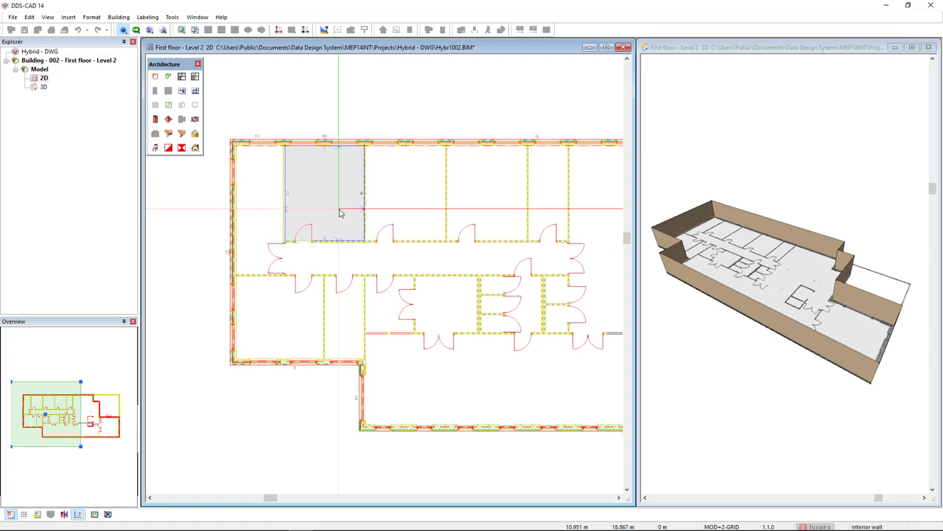
click(432, 218)
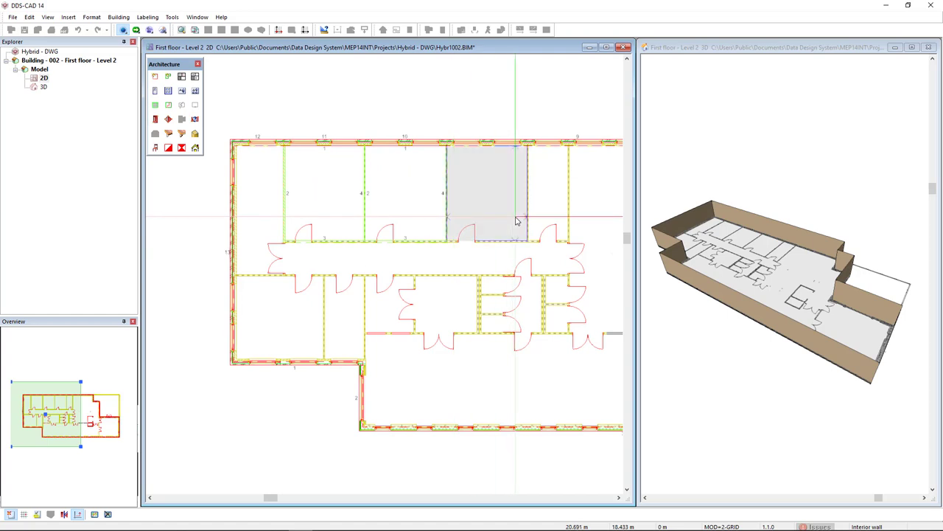
click(473, 239)
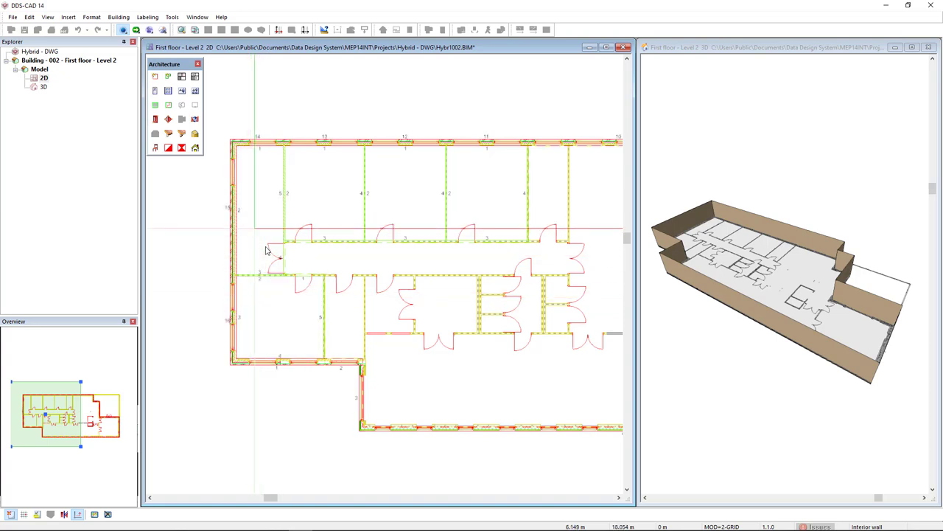
- Recognize the central double-door room, the two small rooms beside it, the right wing room and the narrow upper office
middle_drag(399, 362, 322, 338)
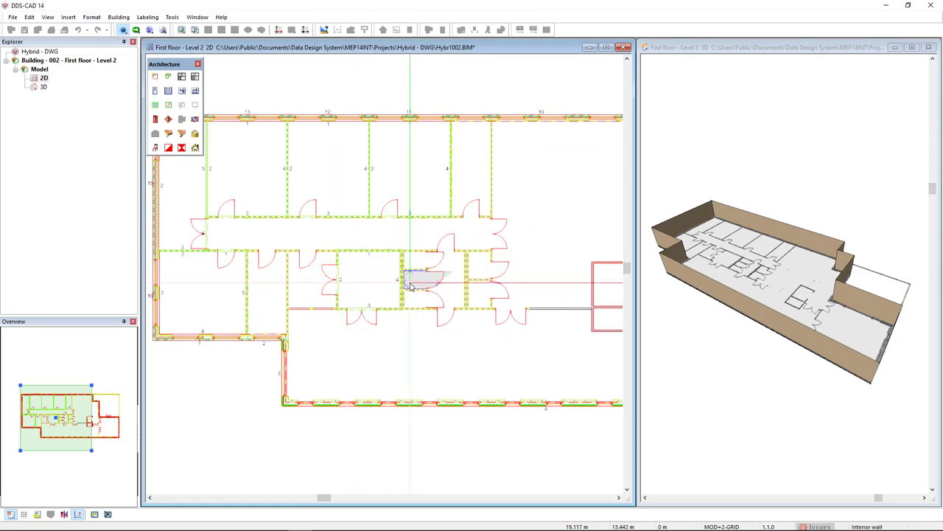
middle_drag(464, 324, 382, 318)
click(395, 254)
click(392, 299)
middle_drag(431, 339, 388, 342)
click(469, 317)
click(298, 160)
- Recognize the narrow room beside the lower-left room and end the room definition
middle_drag(289, 219, 455, 212)
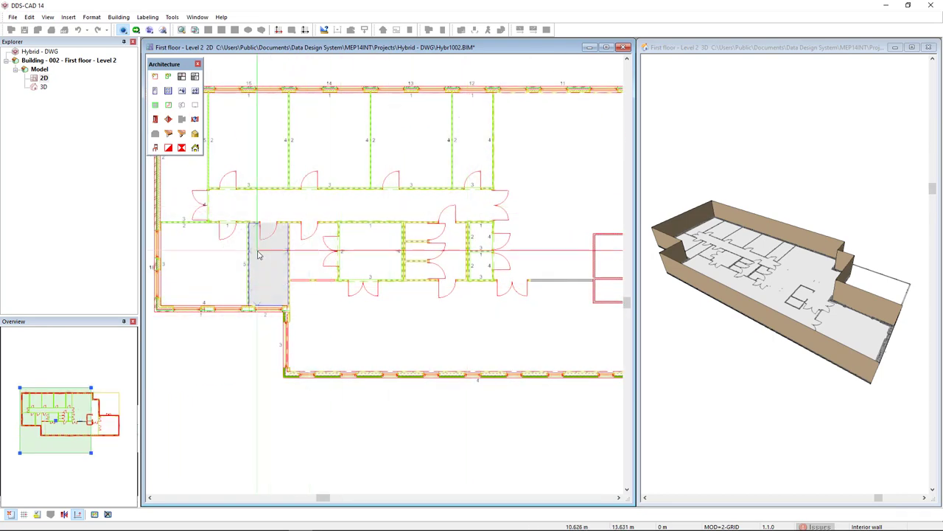
scroll(240, 261, down, 2)
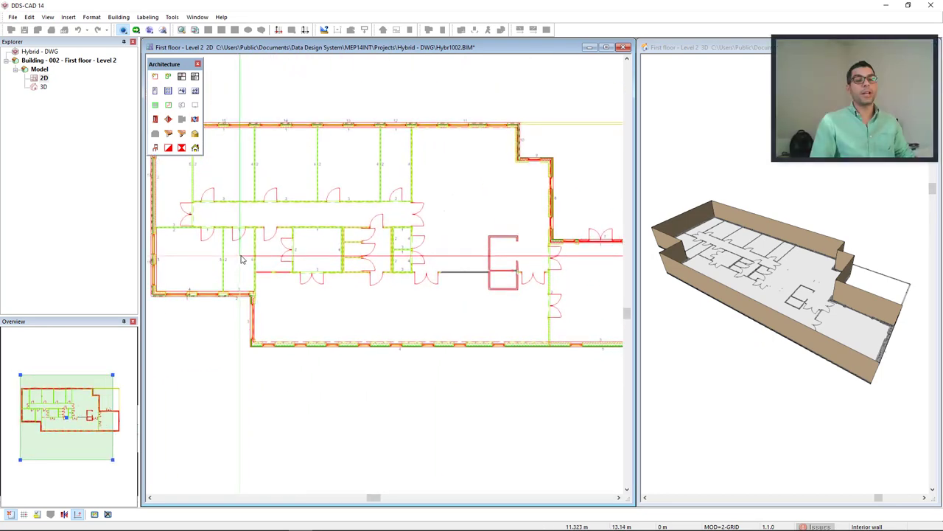
key(Escape)
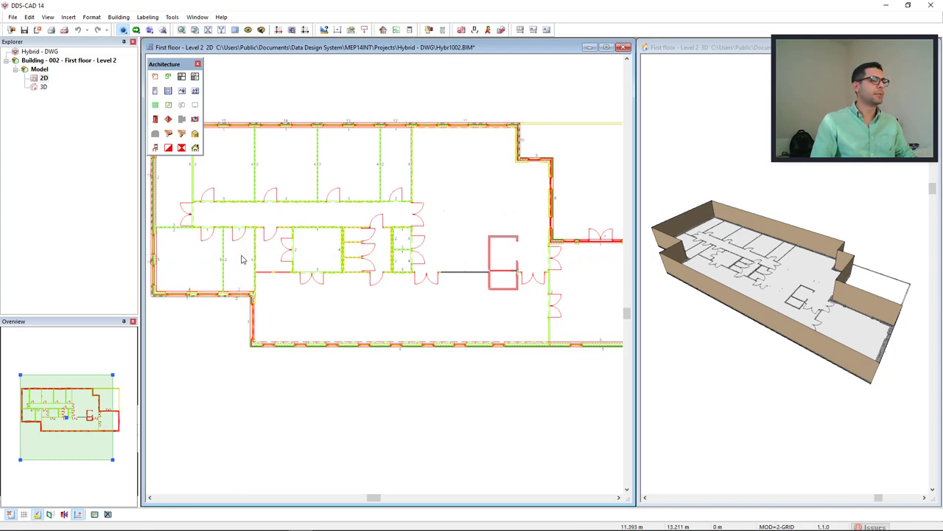
- Examine the new interior walls in the 3D view from a steeper angle
click(684, 333)
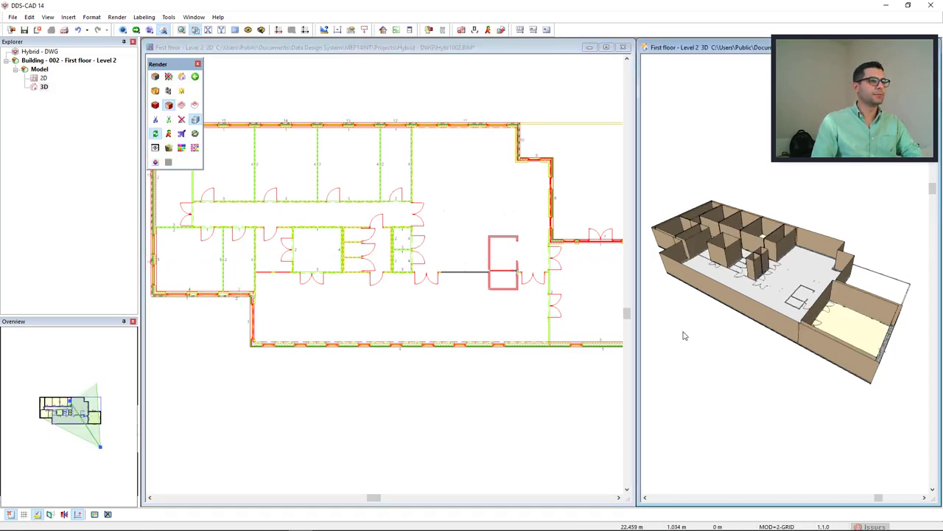
drag(748, 262, 742, 301)
middle_drag(743, 300, 755, 307)
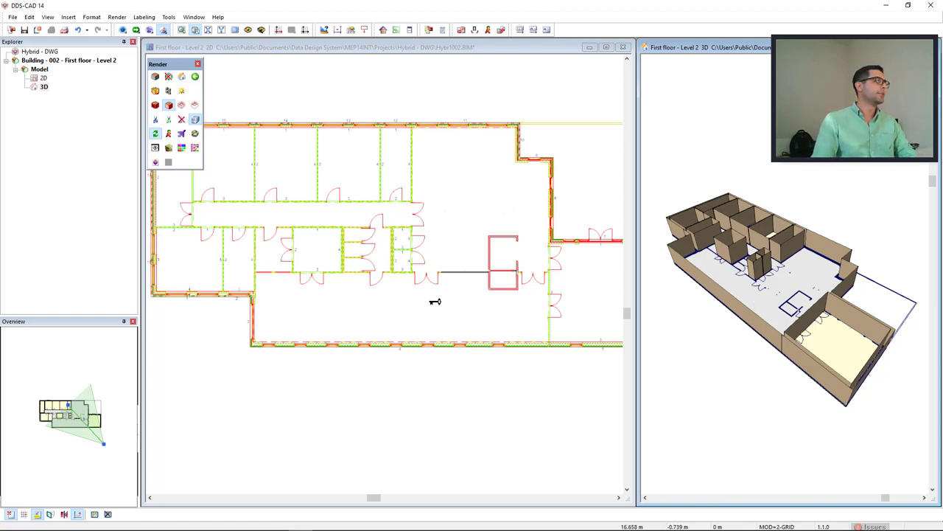
- Define a rectangular room from two diagonal inner corners left of the central double-door room, and confirm the data of room 012 General
click(292, 283)
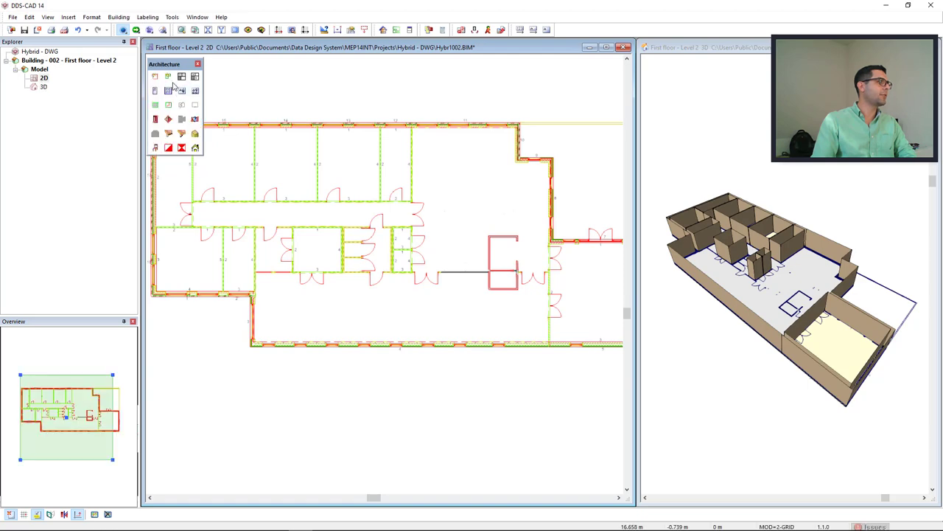
scroll(250, 256, up, 5)
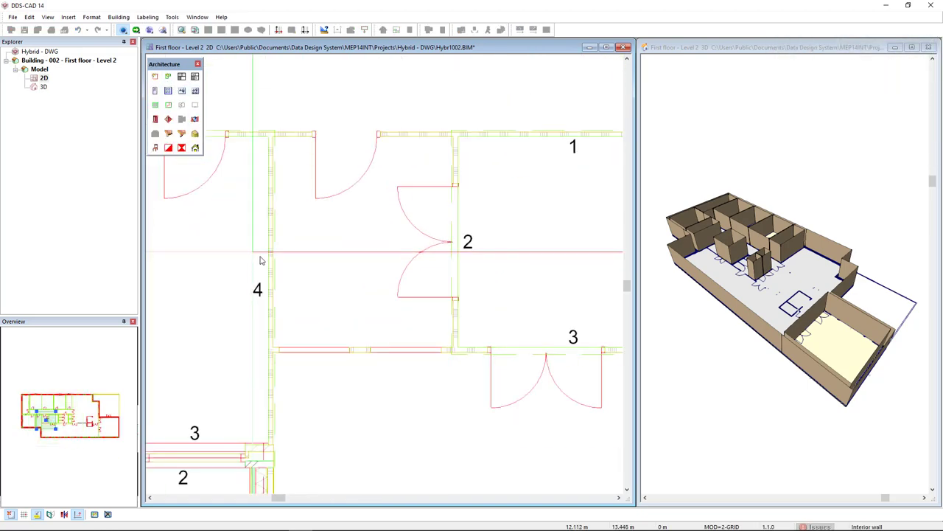
click(272, 348)
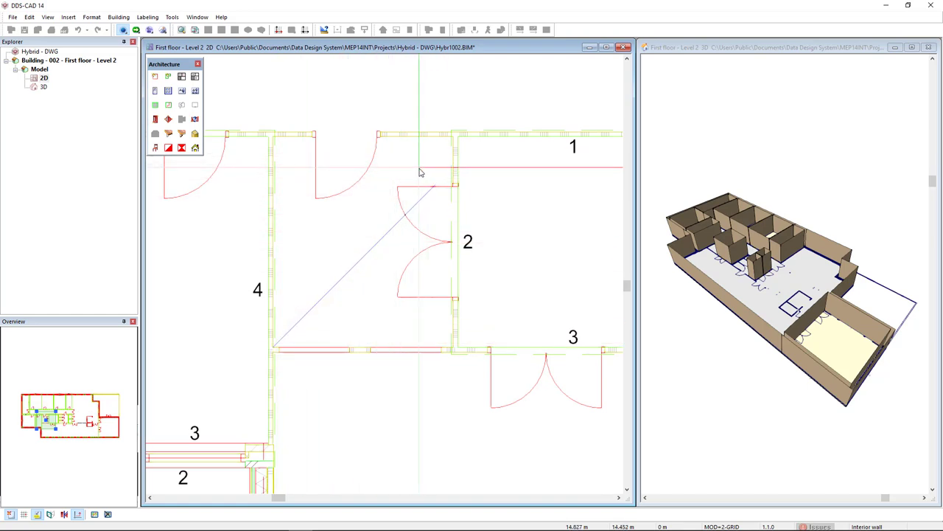
click(452, 137)
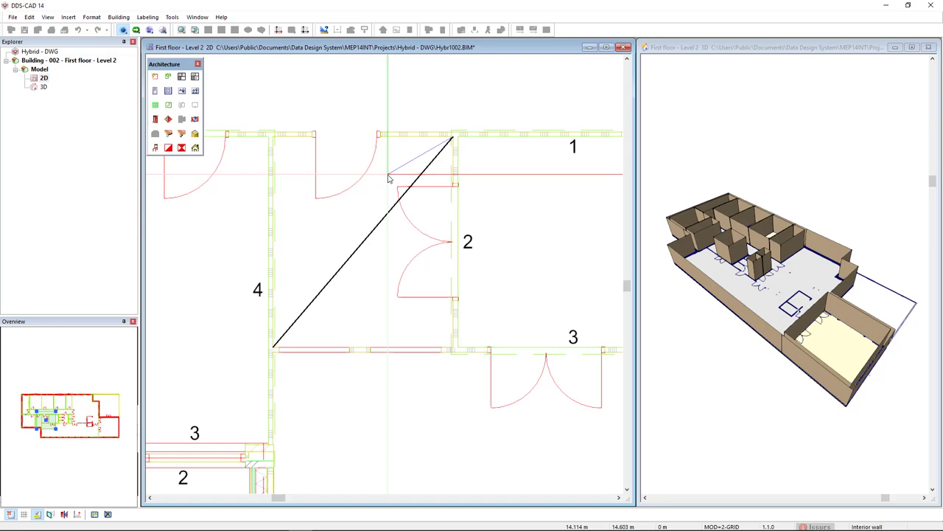
click(389, 179)
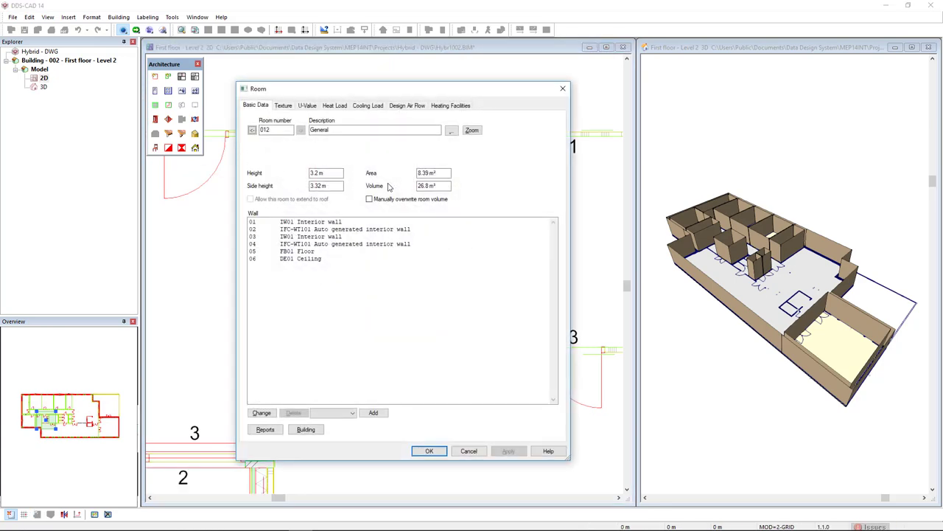
click(428, 456)
scroll(383, 346, down, 4)
middle_drag(383, 322, 272, 316)
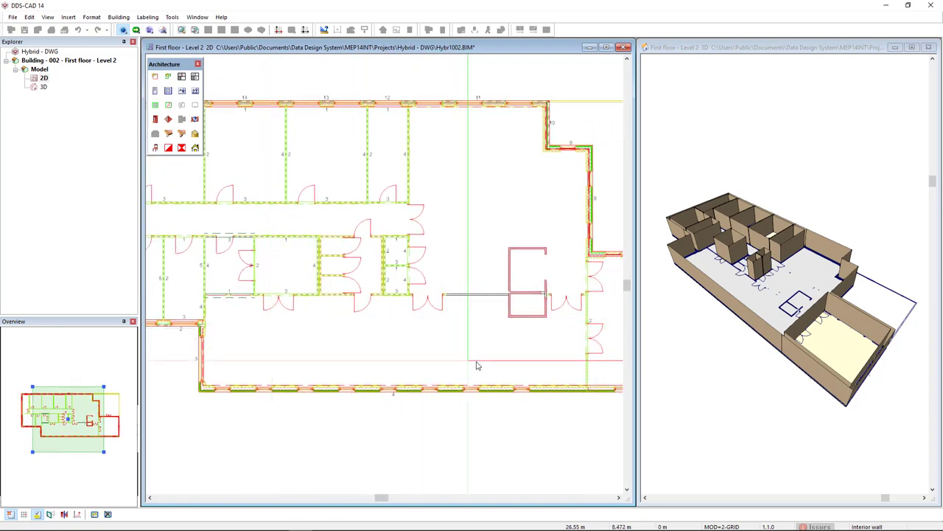
- Define the lower small room of the two-part shaft near the right wing from two diagonal inner corners, and confirm its room data
scroll(533, 302, up, 4)
middle_drag(471, 309, 435, 295)
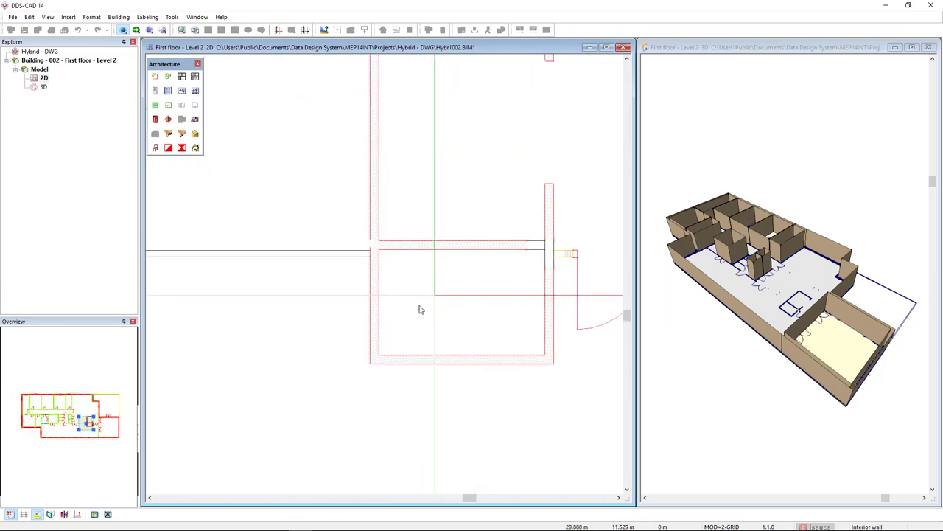
scroll(380, 355, up, 4)
click(364, 348)
scroll(381, 344, down, 6)
scroll(506, 256, up, 5)
middle_drag(566, 222, 480, 235)
click(508, 213)
key(Escape)
key(Return)
- Define the upper small room of the shaft from its lower-right and upper-left inner corners
scroll(416, 317, down, 6)
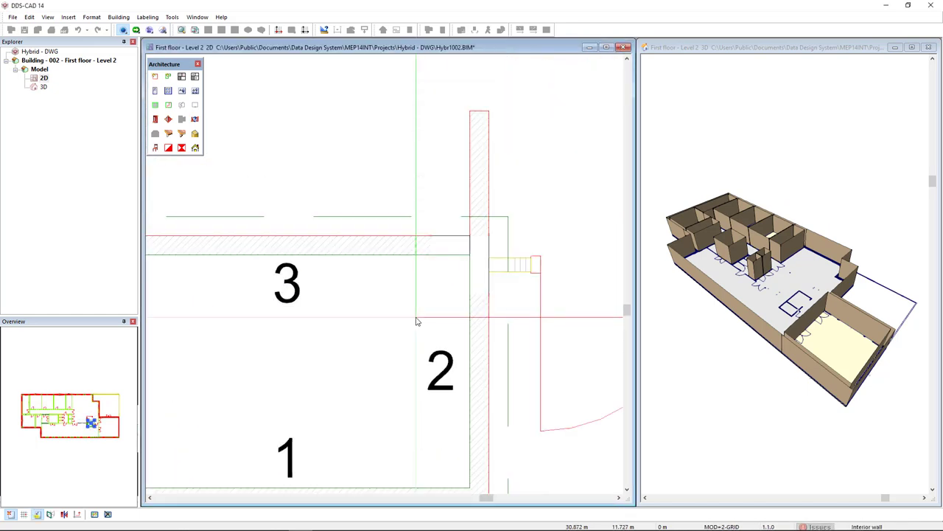
scroll(412, 274, up, 1)
click(441, 294)
click(275, 88)
- Define the corridor between the upper offices and the core rooms from two diagonal inner corners, and confirm its room data
scroll(311, 217, down, 6)
middle_drag(327, 241, 491, 320)
scroll(491, 320, down, 1)
middle_drag(411, 255, 564, 251)
scroll(233, 240, up, 11)
scroll(259, 291, down, 3)
scroll(214, 332, up, 4)
click(368, 356)
scroll(368, 356, down, 4)
middle_drag(368, 317, 273, 287)
scroll(560, 283, up, 6)
click(495, 210)
click(429, 450)
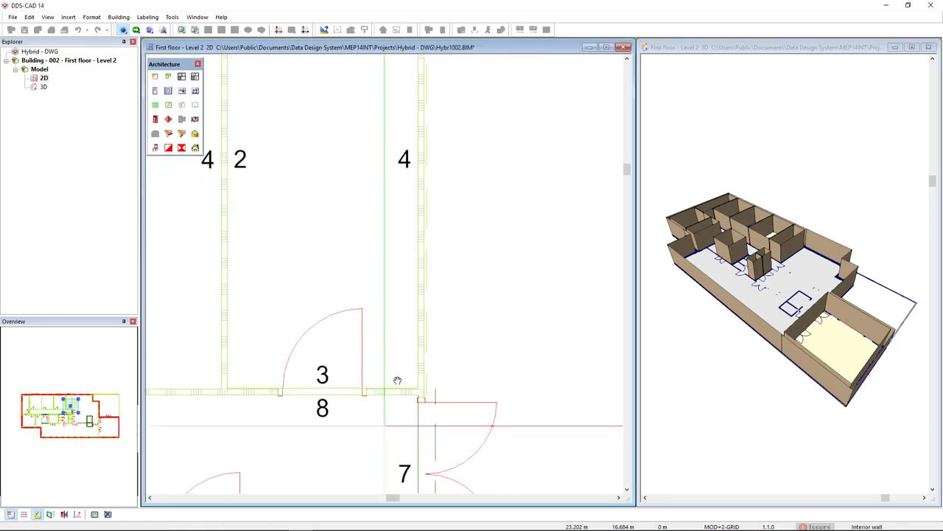
- Define the upper of the three stacked cubicles in the core from two diagonal inner corners, and confirm its room data
scroll(461, 255, down, 3)
scroll(281, 385, up, 4)
click(281, 385)
scroll(420, 272, up, 5)
click(426, 261)
click(429, 448)
- Define the middle stacked cubicle from two diagonal inner corners, and confirm its room data
scroll(371, 381, down, 5)
scroll(251, 346, up, 4)
click(169, 414)
scroll(267, 345, down, 4)
scroll(375, 249, up, 4)
click(398, 253)
click(429, 448)
- Define the lowest stacked cubicle from two diagonal inner corners
scroll(360, 302, down, 4)
scroll(216, 268, up, 4)
click(307, 344)
scroll(307, 344, down, 5)
scroll(493, 220, up, 4)
click(351, 246)
- Define the room directly right of the three stacked cubicles from its inner corners
scroll(337, 322, down, 8)
scroll(340, 459, up, 8)
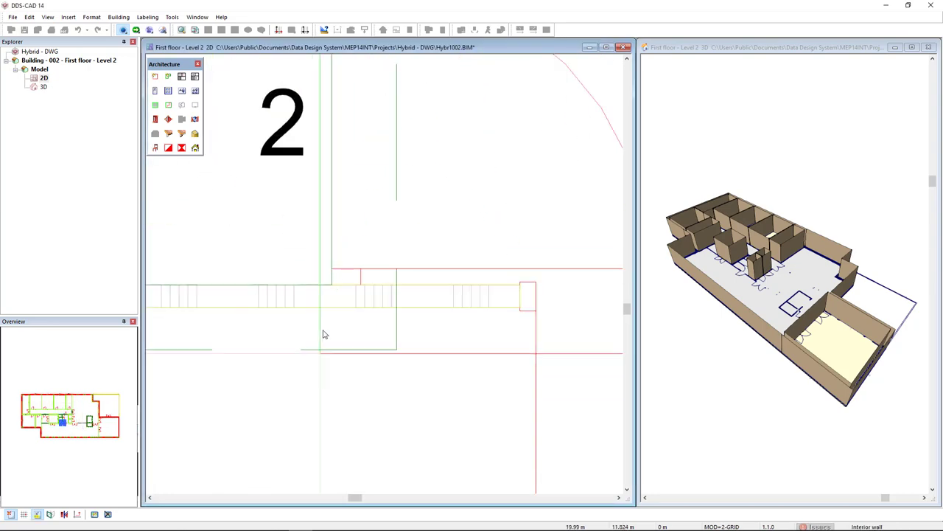
scroll(405, 278, down, 3)
scroll(440, 290, up, 4)
click(325, 257)
scroll(348, 243, down, 8)
middle_drag(437, 147, 436, 302)
scroll(449, 208, up, 8)
click(450, 210)
scroll(395, 331, down, 8)
scroll(414, 466, up, 8)
middle_drag(384, 351, 337, 247)
click(385, 361)
- Refresh the 3D view and examine the walls of the added corridor, cubicles and shaft rooms, and return to the floor plan
scroll(385, 361, down, 8)
scroll(387, 361, up, 2)
scroll(327, 385, down, 3)
scroll(349, 459, down, 2)
scroll(350, 459, down, 2)
scroll(401, 410, up, 2)
key(ctrl+Tab)
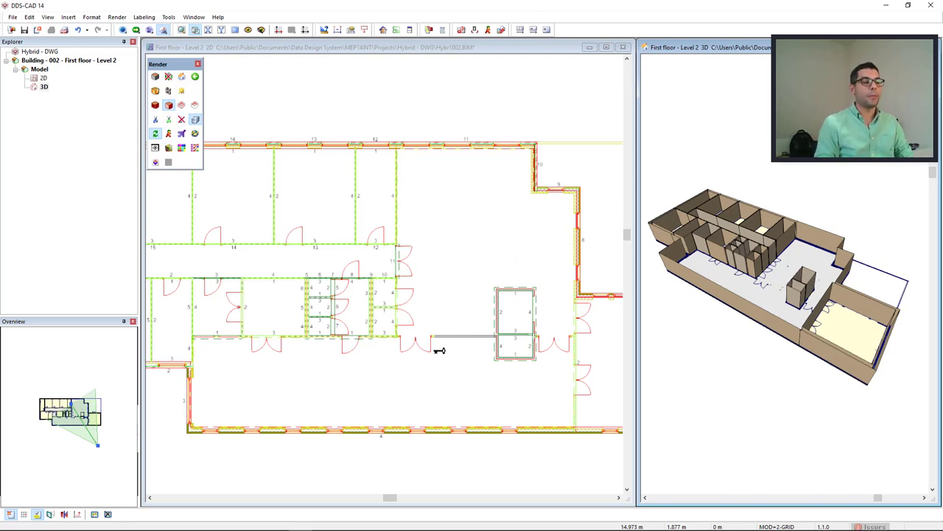
click(375, 393)
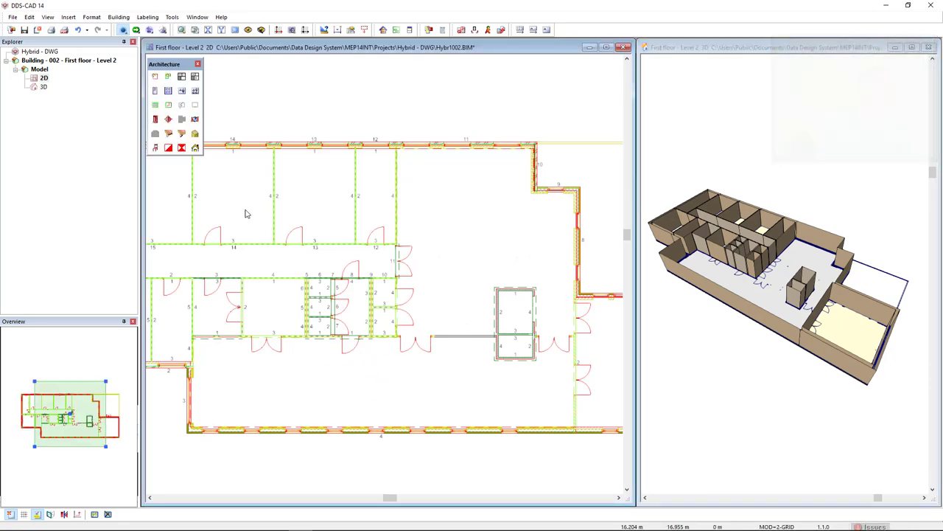
- Outline a new room along the inside of the long lower exterior wall, from its left corner to the right wing's partition and up
click(169, 77)
scroll(275, 398, up, 6)
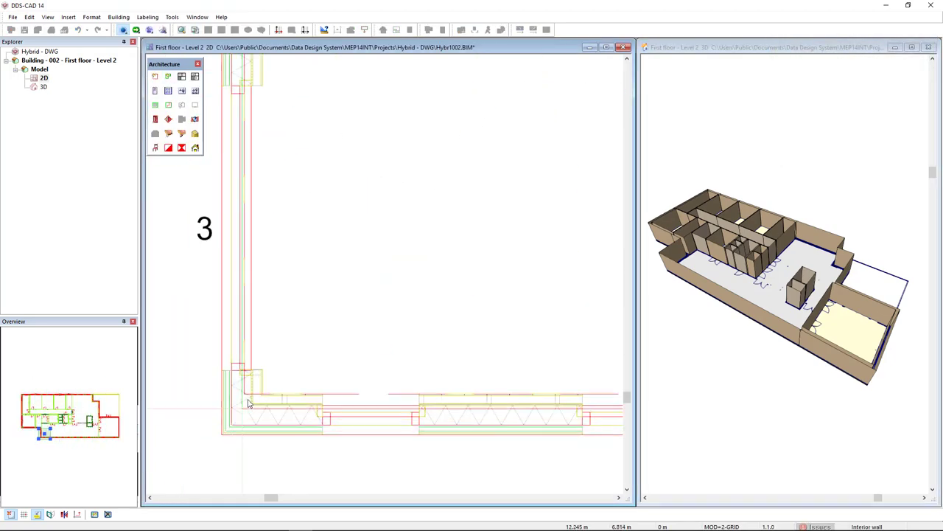
click(264, 395)
scroll(283, 413, down, 6)
middle_drag(462, 427, 184, 380)
scroll(431, 363, up, 6)
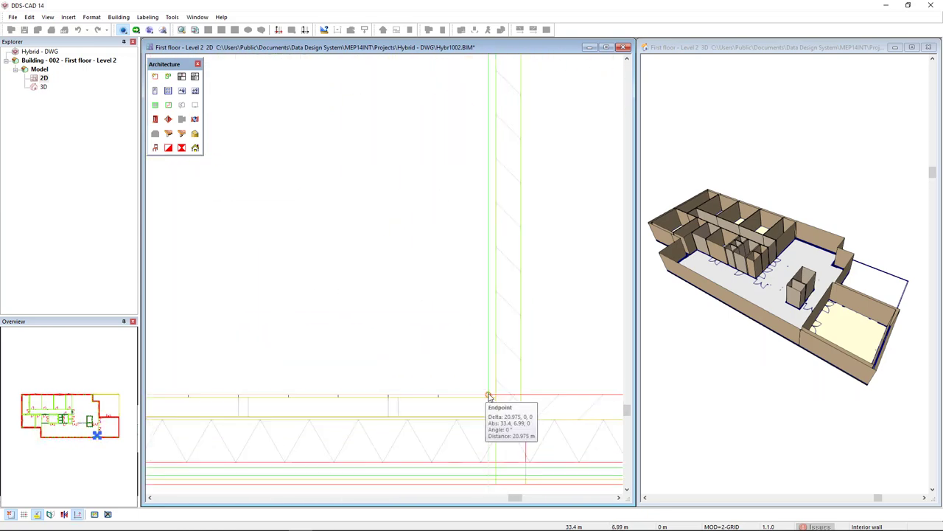
scroll(449, 422, down, 4)
middle_drag(428, 285, 442, 391)
scroll(466, 251, up, 5)
click(497, 301)
- Continue the room contour leftward around the outer corners of the lower shaft room, up to the adjoining wall line
middle_drag(263, 312, 617, 268)
click(436, 257)
middle_drag(435, 367, 435, 240)
click(435, 358)
scroll(367, 400, down, 5)
middle_drag(346, 398, 542, 377)
scroll(453, 365, up, 5)
click(415, 379)
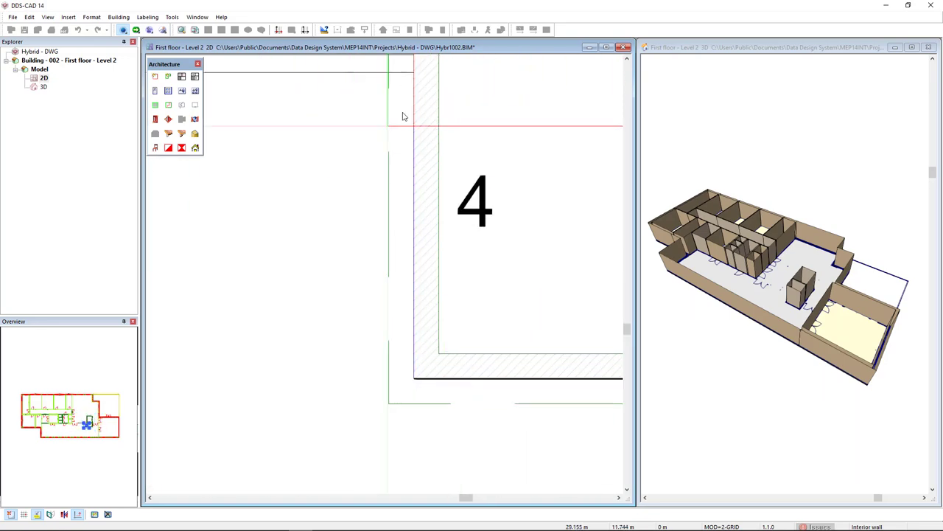
click(415, 74)
- Close the room contour with a perpendicular corner and confirm the data of room 020 General
scroll(306, 284, down, 5)
middle_drag(306, 284, 573, 253)
scroll(574, 254, down, 3)
scroll(526, 312, down, 3)
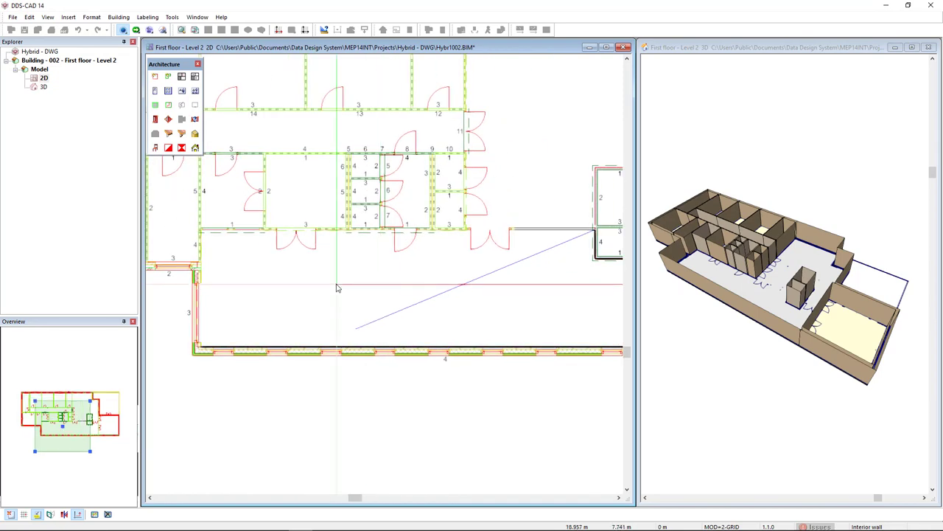
right_click(336, 283)
click(413, 388)
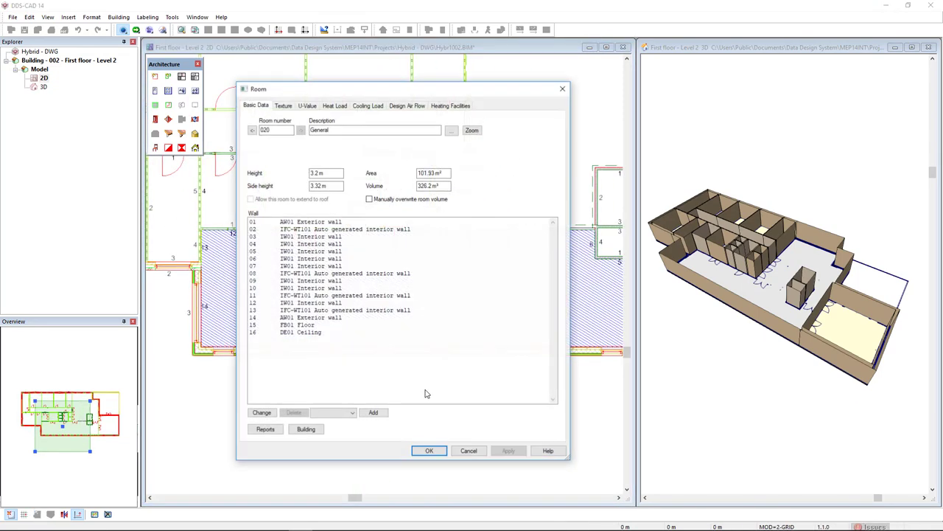
click(431, 450)
- Refresh the 3D view to check the large lower room's walls
scroll(433, 453, down, 3)
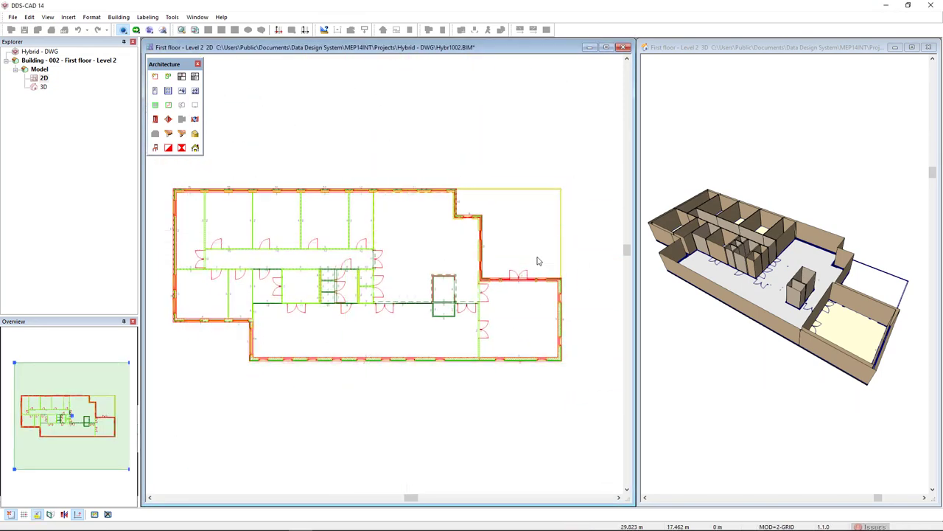
click(783, 292)
click(558, 398)
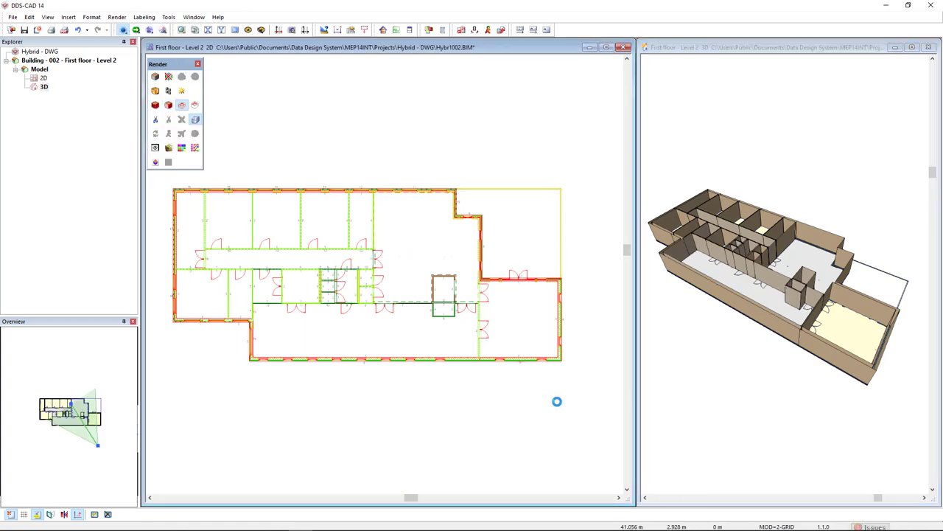
- Restart the room definition, auto-generate the last room from the remaining open area, and confirm the data of room 021 General
right_click(398, 265)
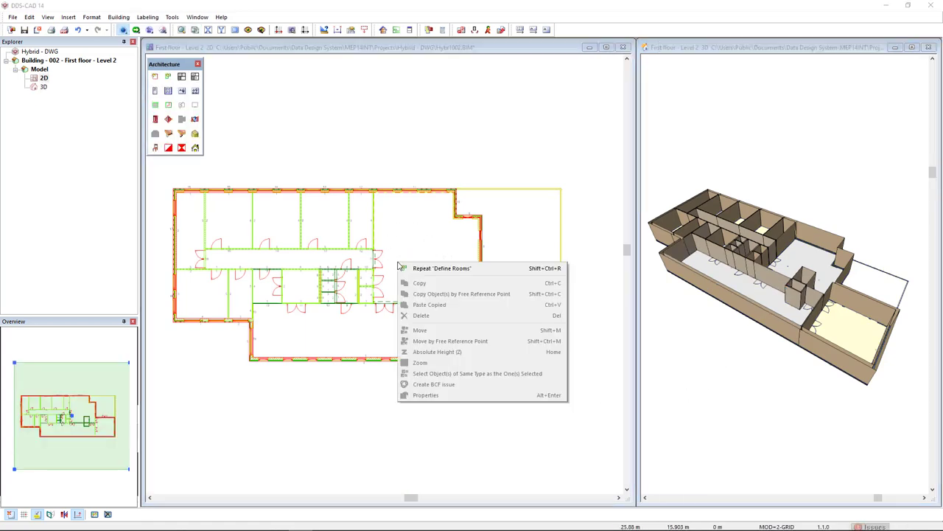
click(424, 269)
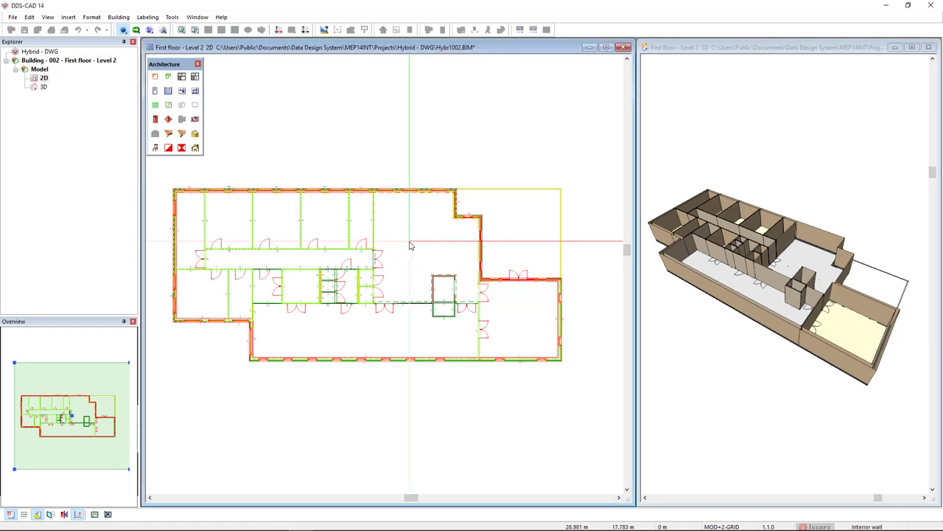
right_click(410, 244)
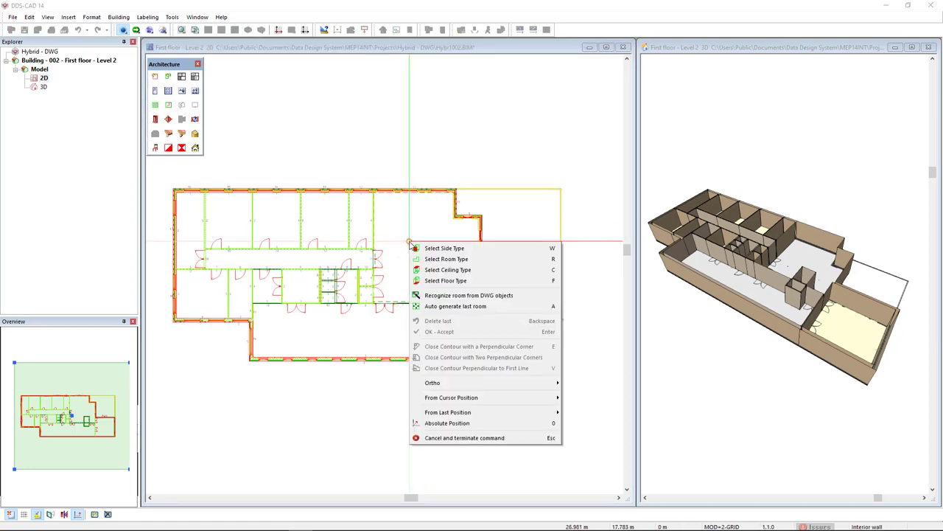
click(508, 307)
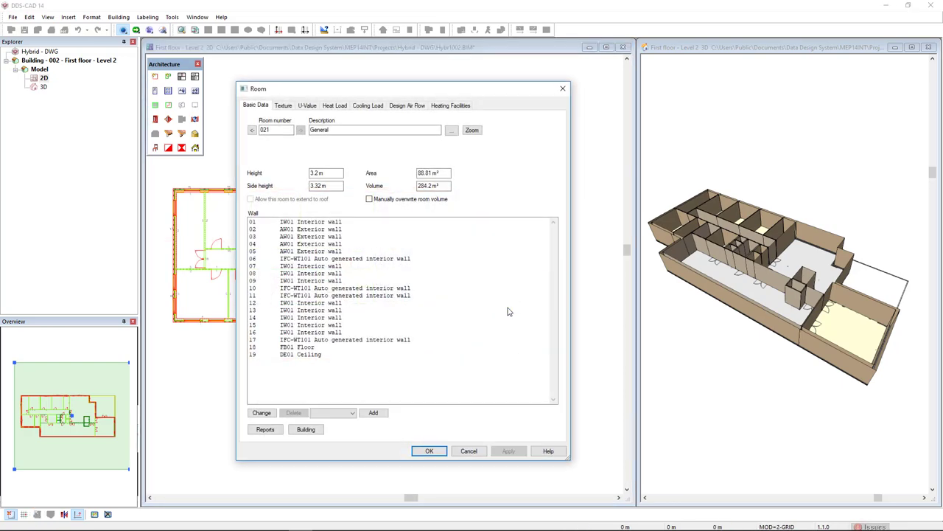
click(429, 451)
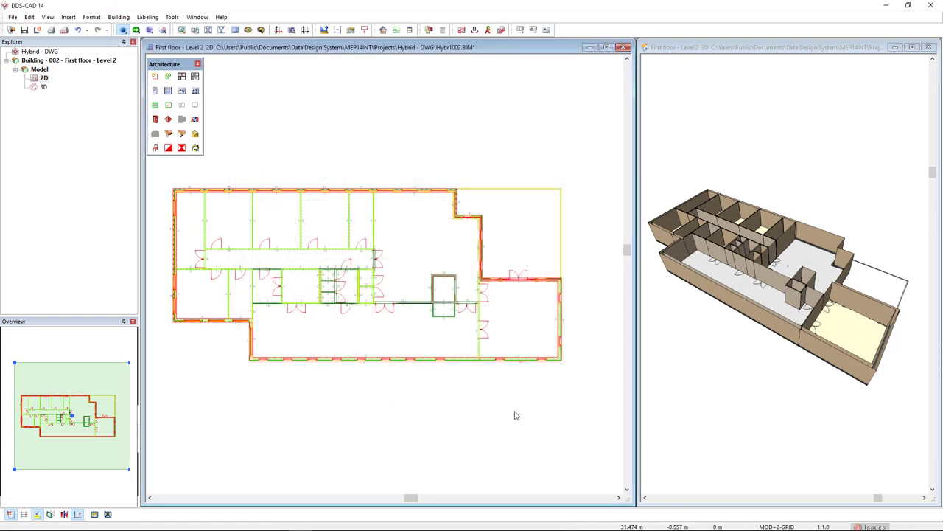
- Examine the completed interior walls closer up in the 3D view, and return to the floor plan
click(672, 340)
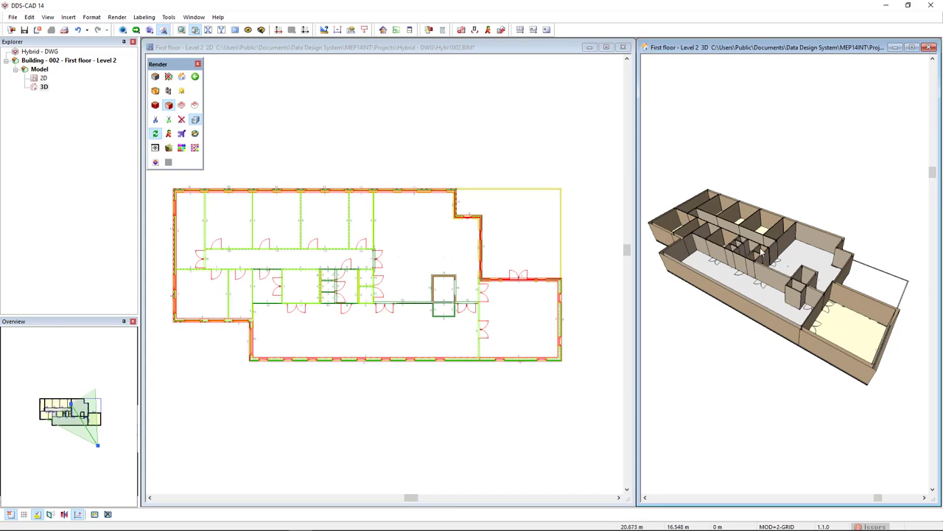
drag(737, 244, 753, 257)
scroll(752, 256, up, 2)
middle_drag(767, 249, 796, 253)
click(354, 285)
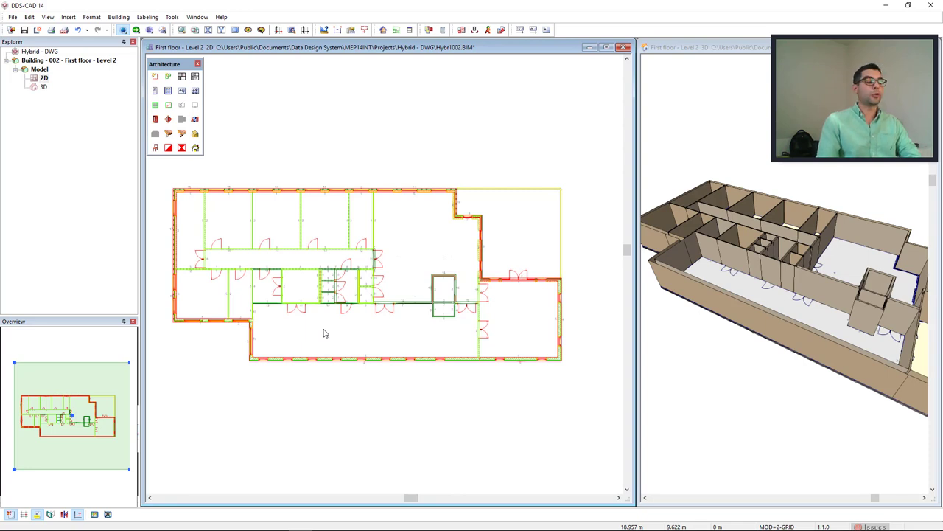
- Start recognition from the DWG objects and recognize the first windows in the exterior wall of the two upper-left rooms
right_click(260, 171)
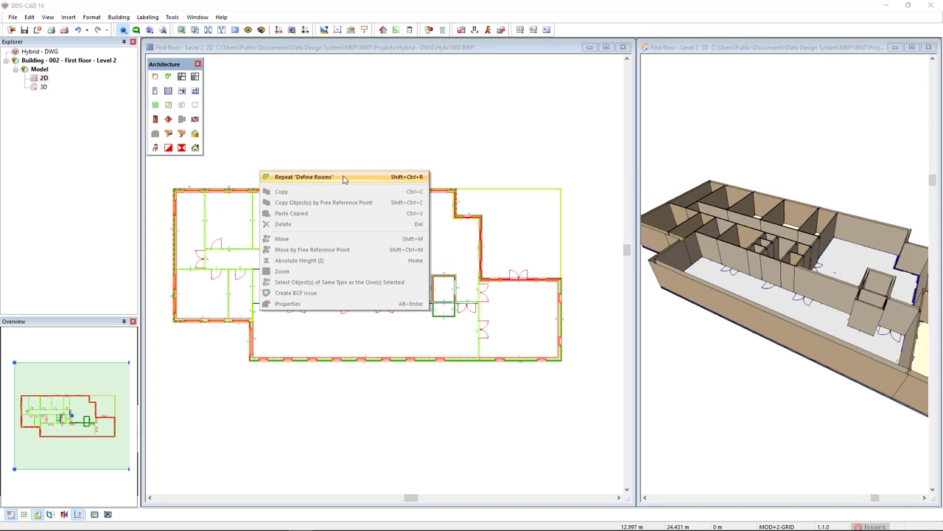
click(344, 178)
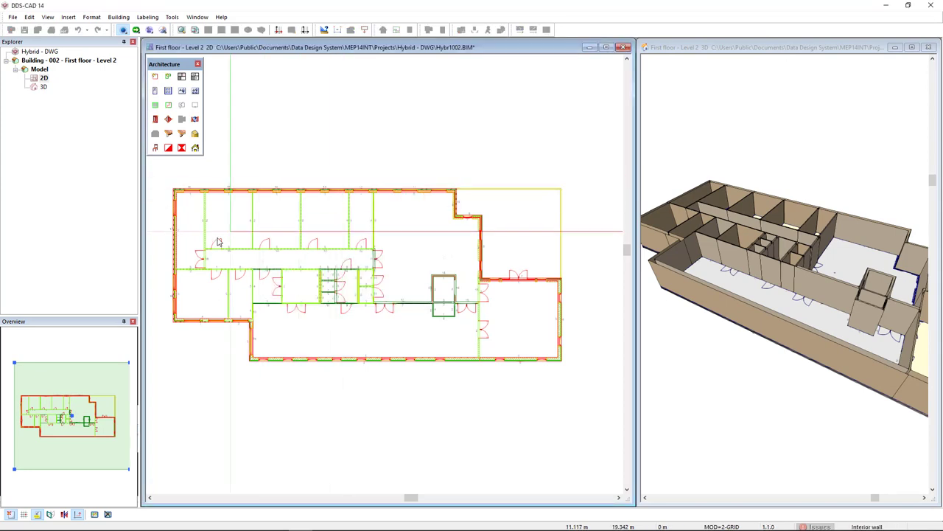
right_click(200, 238)
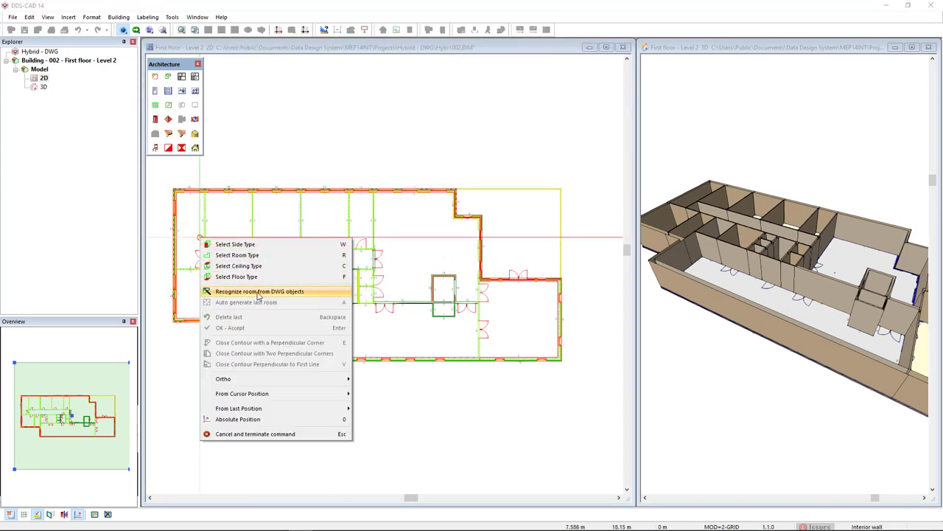
click(300, 291)
scroll(305, 228, up, 6)
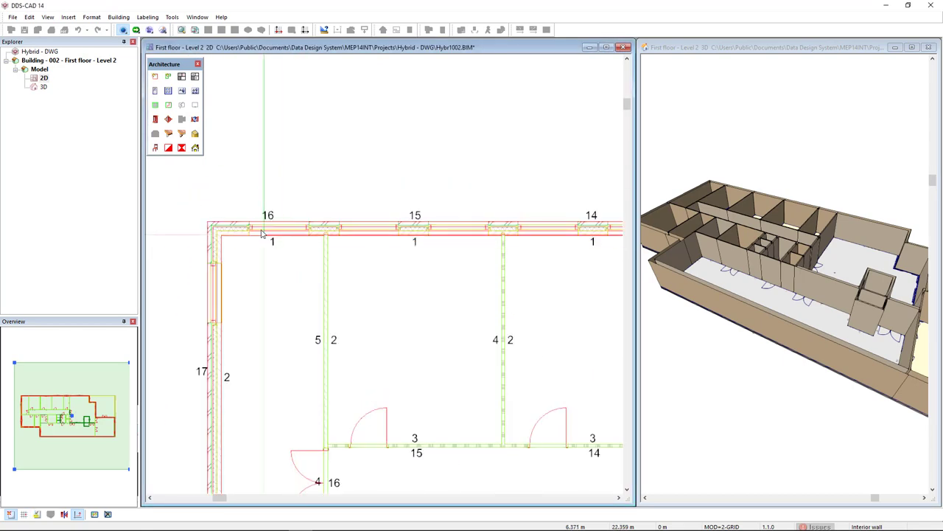
scroll(261, 233, up, 3)
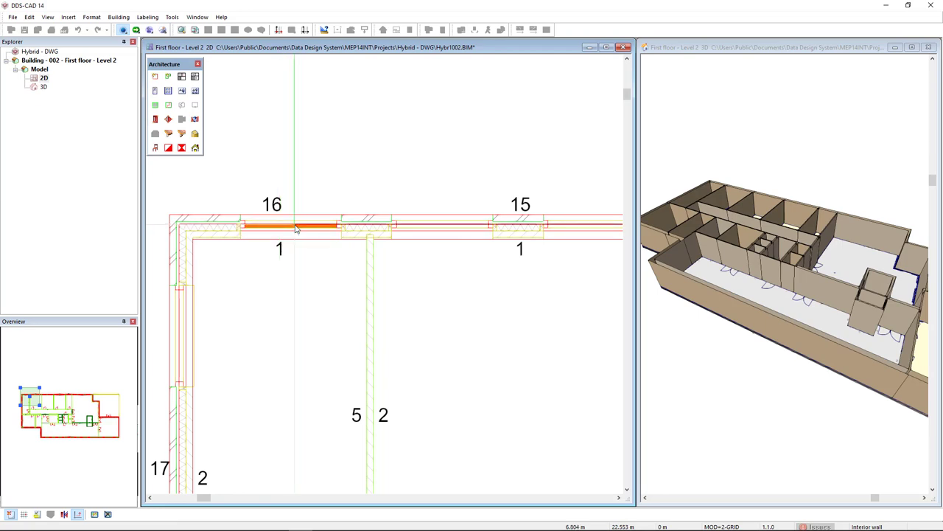
click(295, 225)
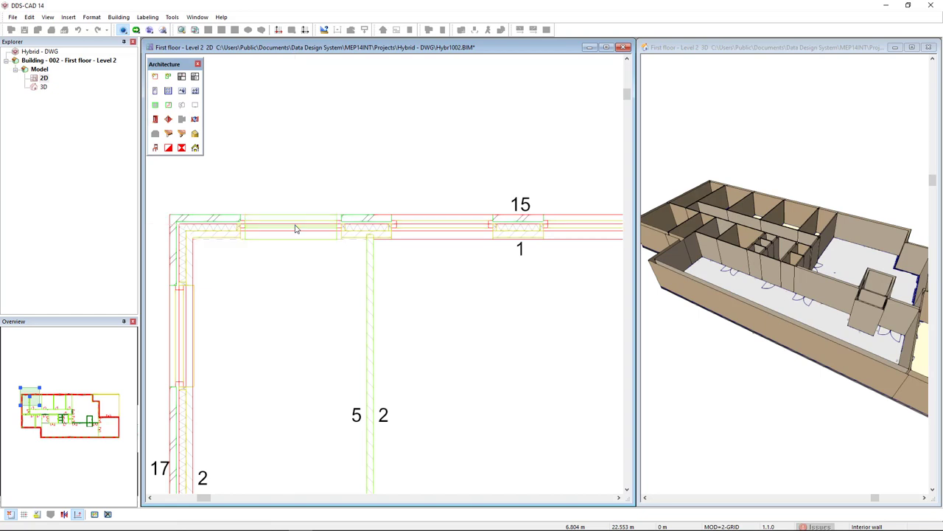
click(424, 226)
- Recognize the remaining windows along the upper exterior wall and down the stepped right side to the right wing
scroll(463, 314, down, 2)
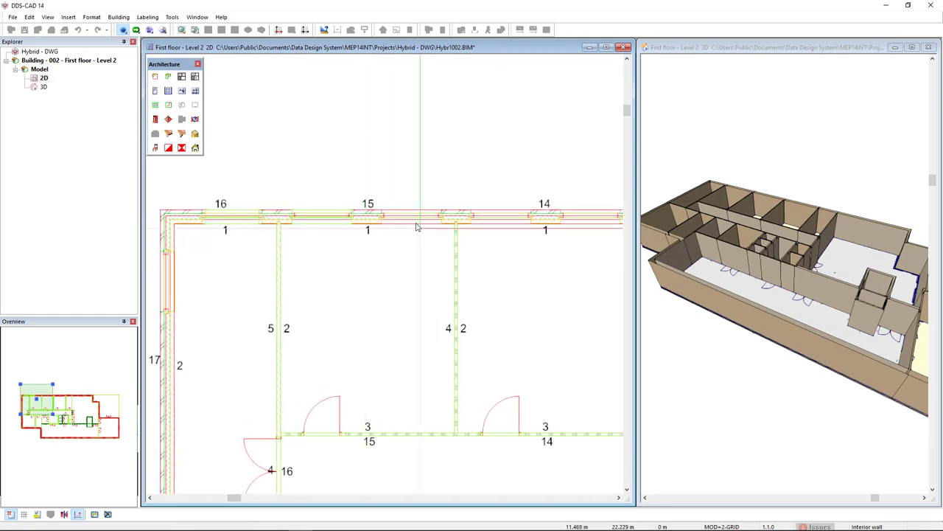
middle_drag(515, 258, 293, 261)
middle_drag(467, 250, 201, 245)
middle_drag(518, 278, 223, 274)
middle_drag(345, 297, 322, 160)
middle_drag(422, 170, 397, 119)
middle_drag(451, 360, 373, 274)
middle_drag(454, 277, 269, 179)
- Recognize the windows along the lower exterior walls and the left side of the building, and end the recognition
middle_drag(266, 468, 553, 369)
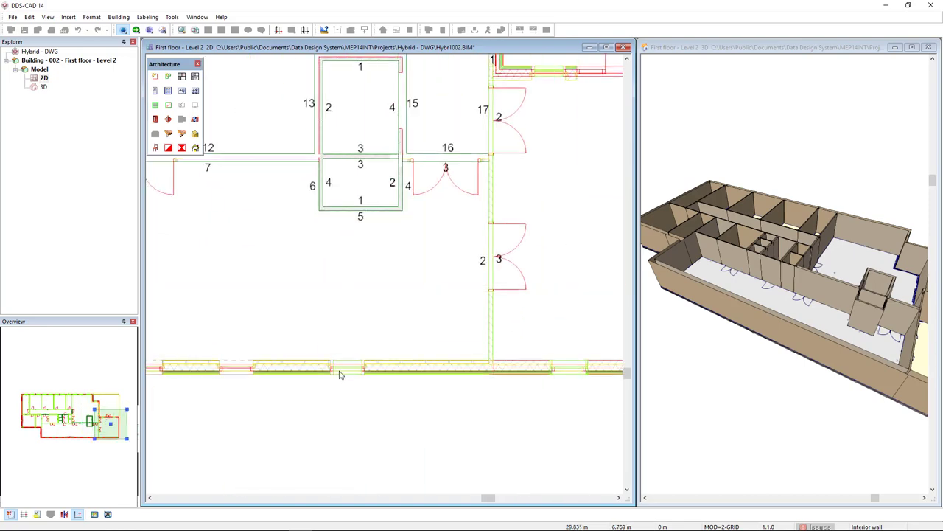
middle_drag(166, 369, 412, 312)
middle_drag(155, 328, 438, 306)
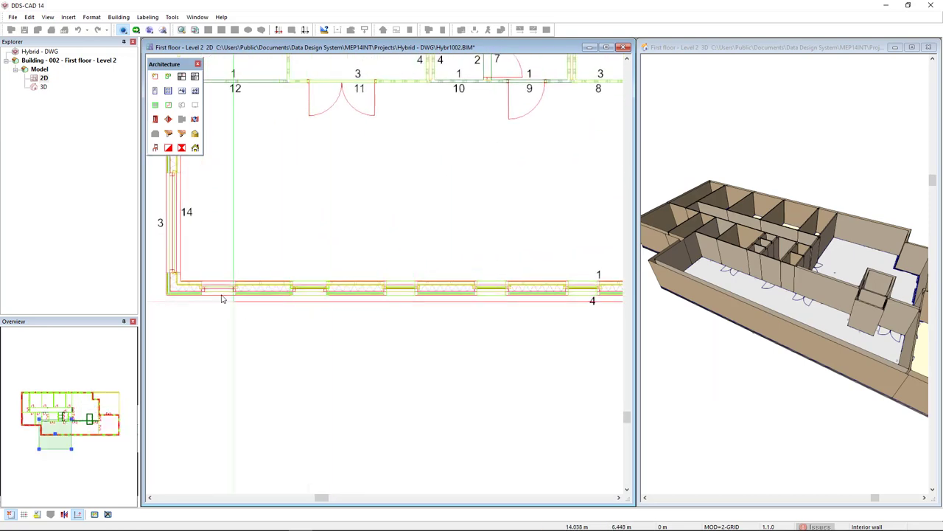
middle_drag(272, 215, 410, 358)
middle_drag(171, 302, 484, 284)
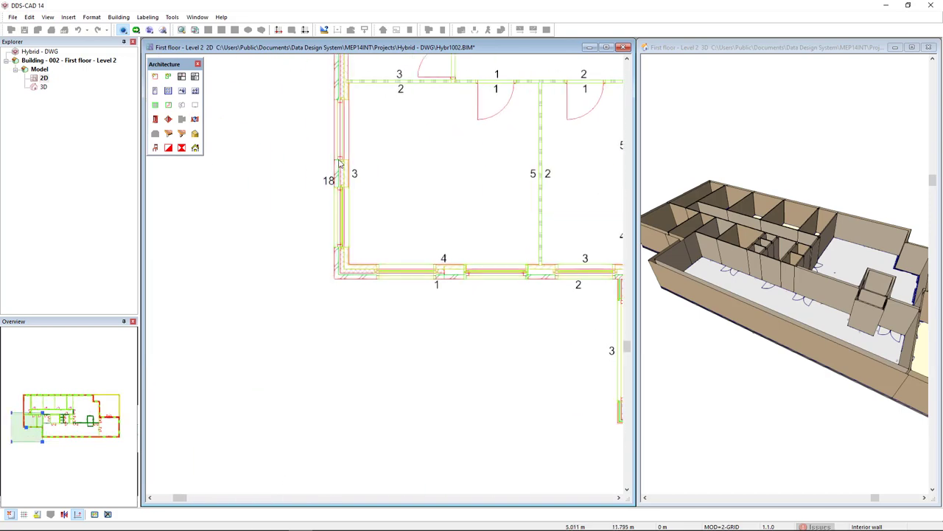
scroll(404, 275, down, 5)
scroll(315, 279, down, 3)
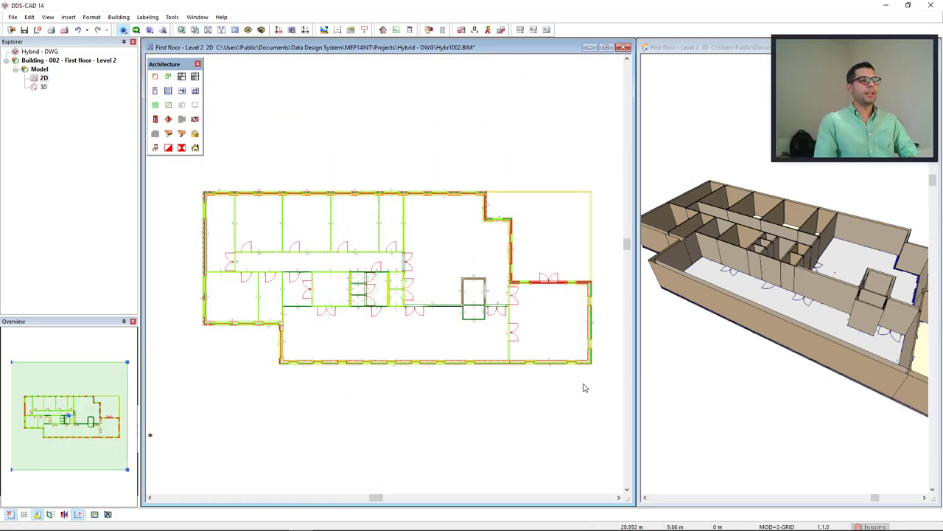
- Refresh the 3D view, examine the windows around the building from several sides, and return to the floor plan
click(739, 371)
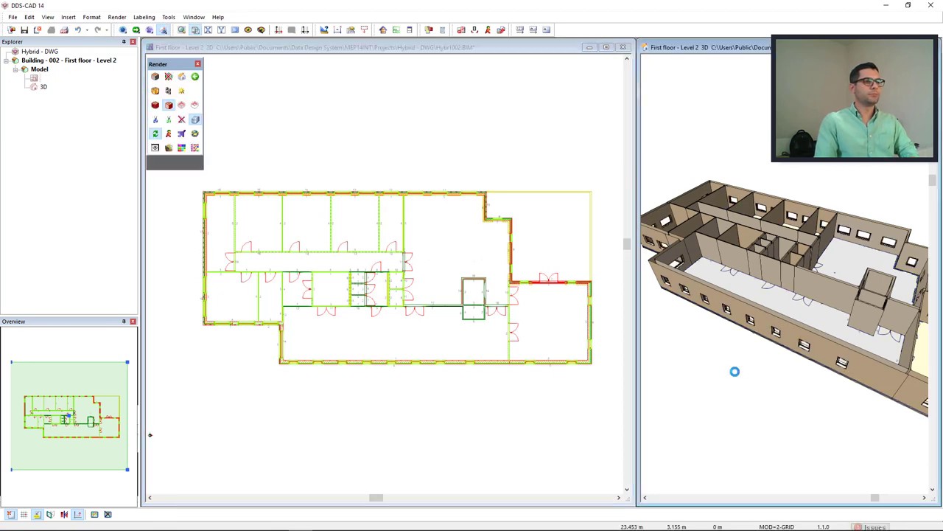
drag(696, 253, 756, 288)
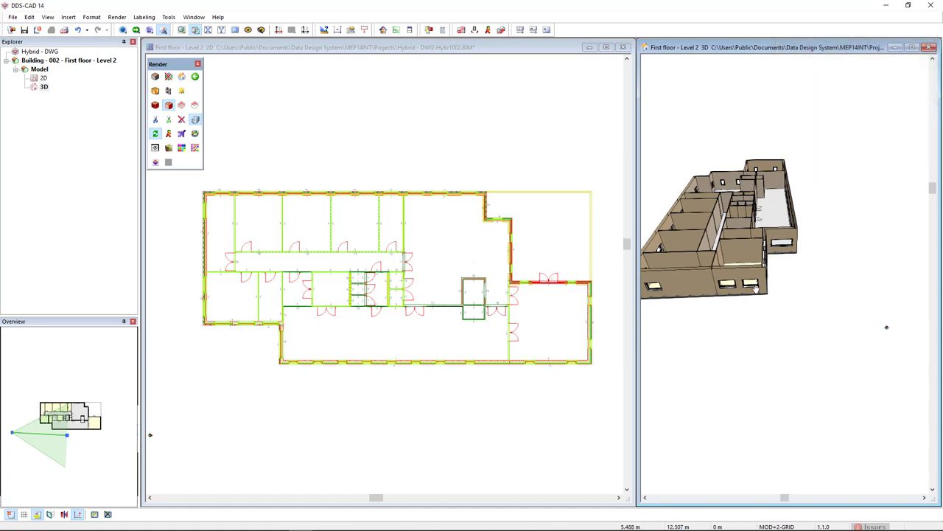
middle_drag(755, 289, 741, 271)
drag(710, 246, 774, 359)
mouse_move(774, 359)
middle_down()
mouse_move(757, 255)
mouse_move(771, 309)
mouse_move(782, 316)
middle_up()
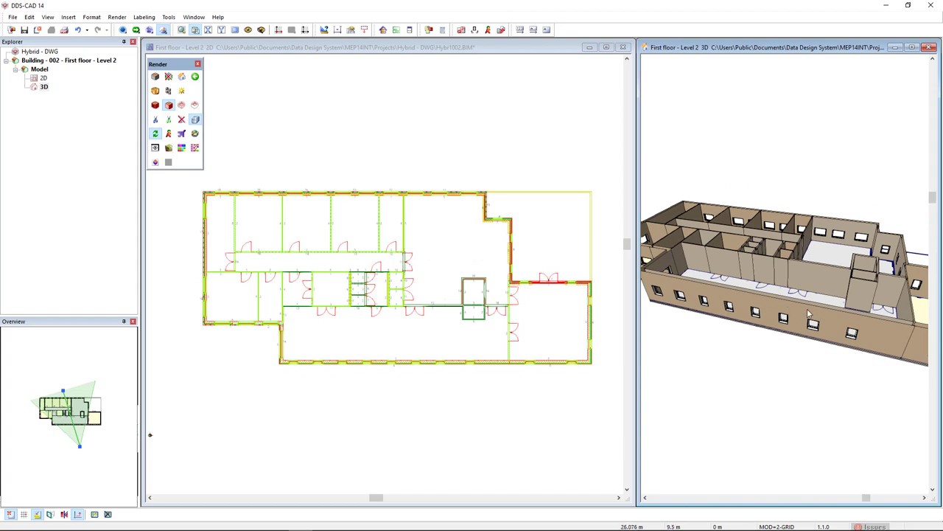
click(370, 381)
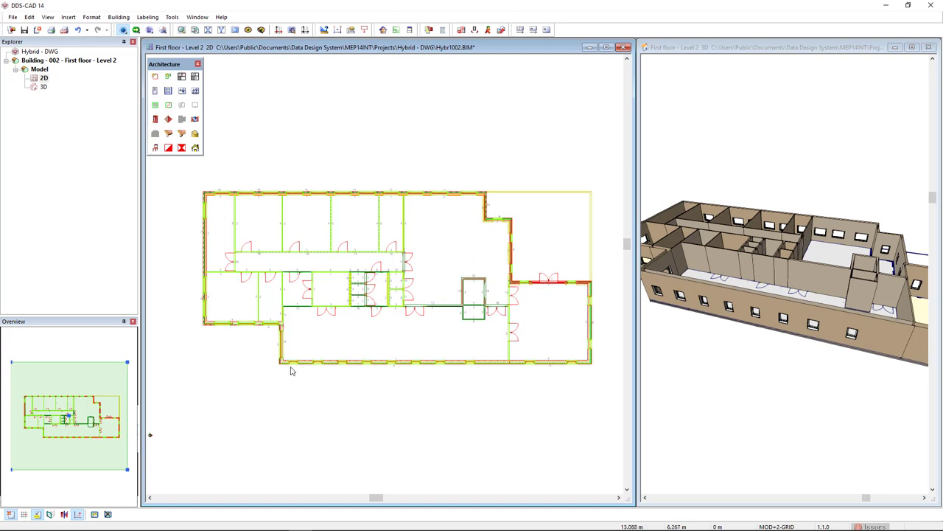
- Select the matching windows along the lower exterior wall and edit their height and sill height together
right_click(288, 414)
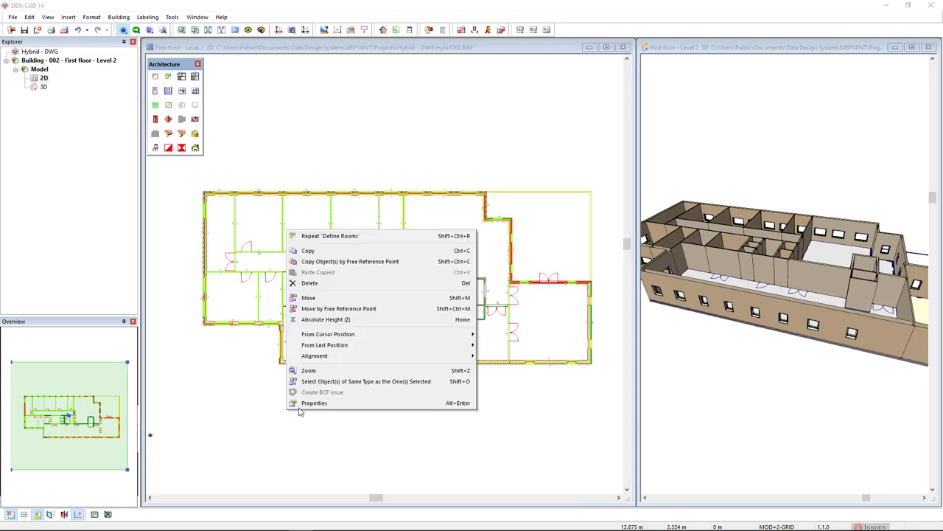
click(331, 381)
click(255, 396)
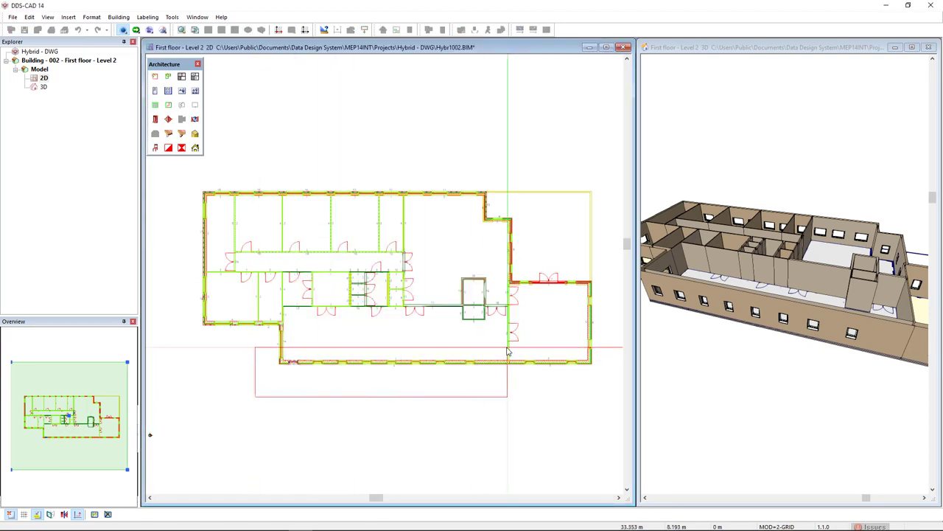
click(510, 353)
right_click(415, 432)
click(443, 422)
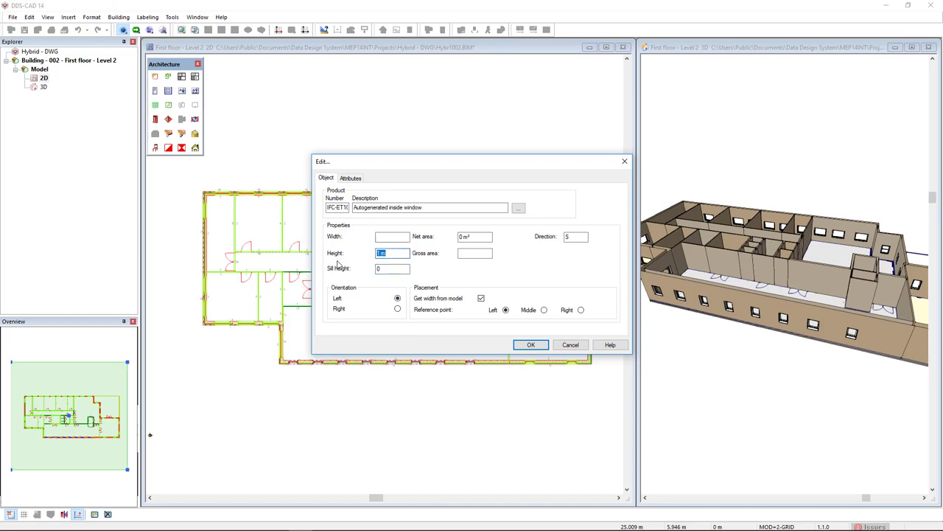
click(530, 345)
- Update the 3D view, examine the resized windows along the lower facade, and return to the floor plan
click(705, 391)
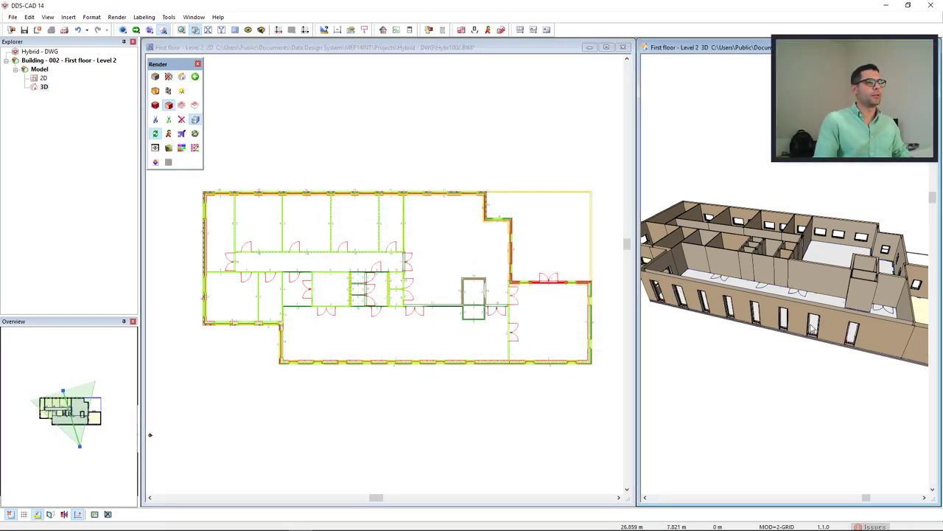
mouse_move(811, 327)
middle_down()
mouse_move(796, 270)
mouse_move(814, 318)
middle_up()
click(543, 440)
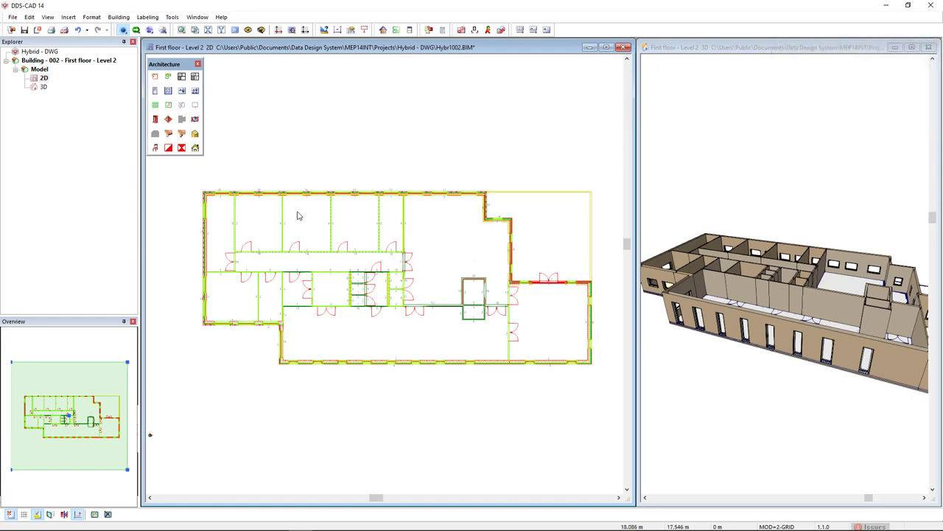
- Start placing doors with the glass product IT10 Interior door, taking the width from the model
click(155, 94)
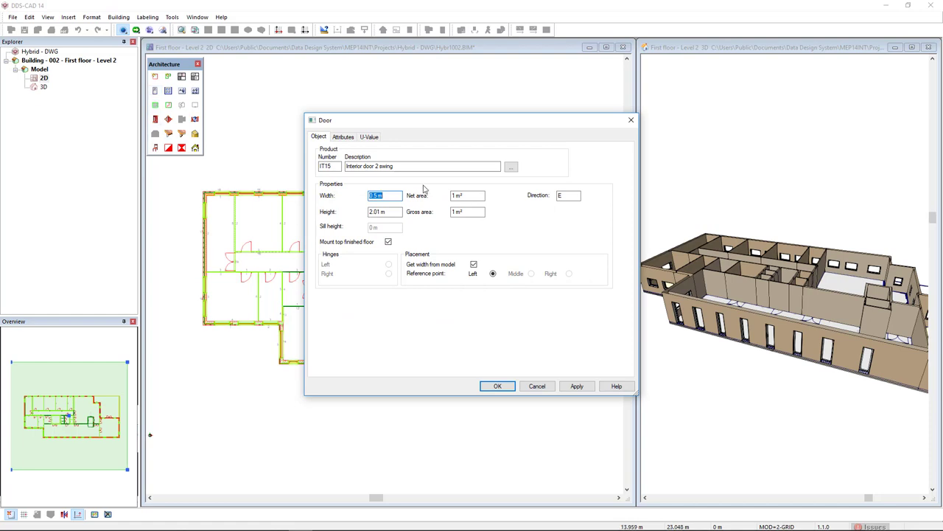
click(511, 168)
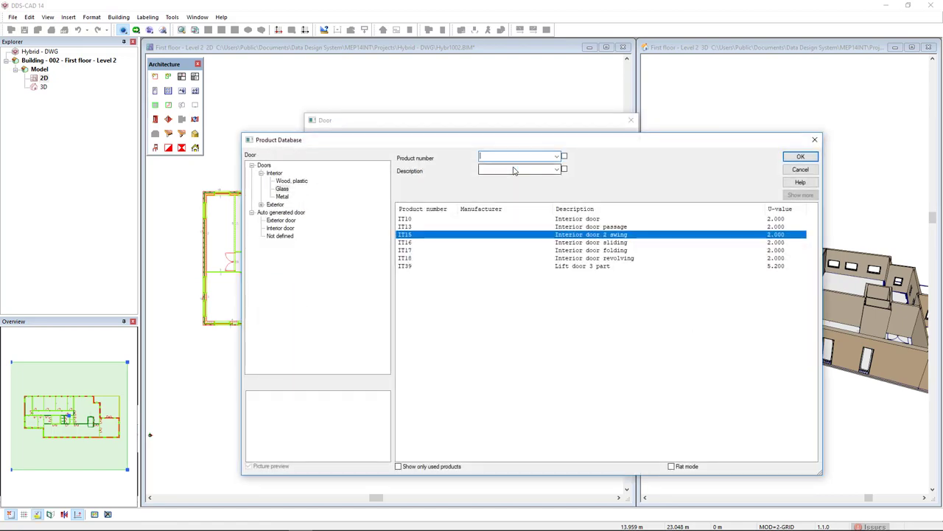
click(590, 220)
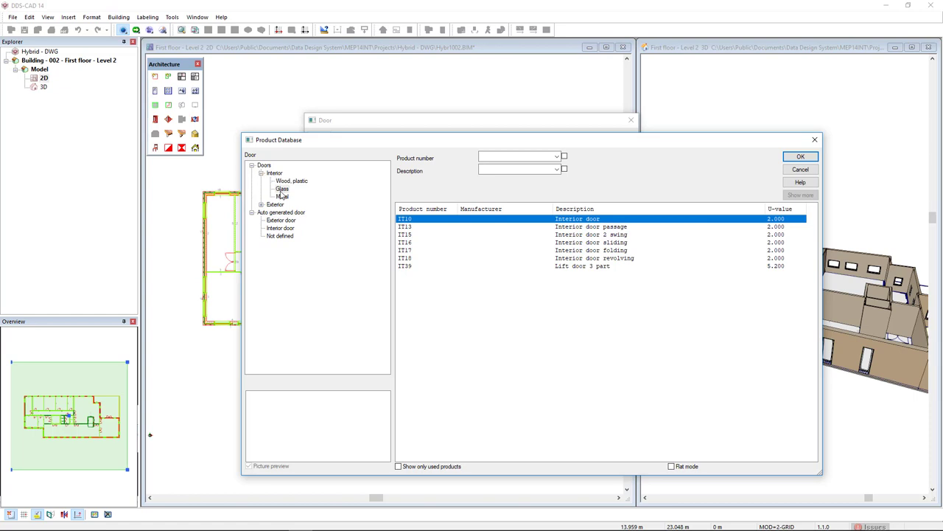
click(799, 157)
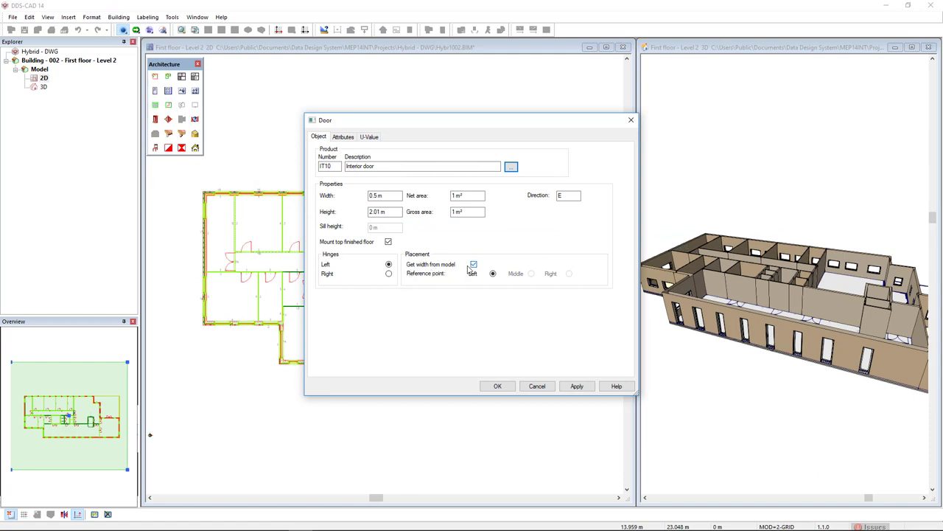
click(498, 386)
- Place interior doors in the first two openings from the left along the upper side of the corridor
scroll(319, 279, up, 6)
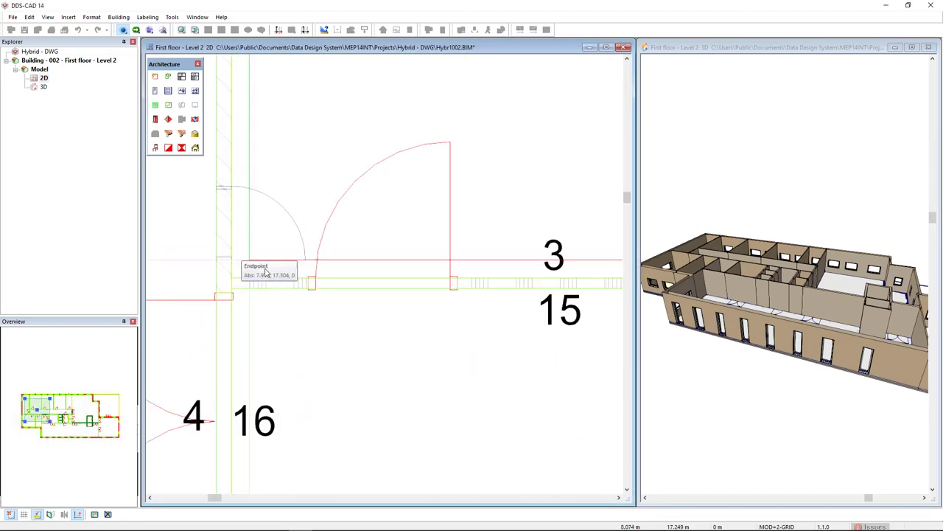
click(316, 277)
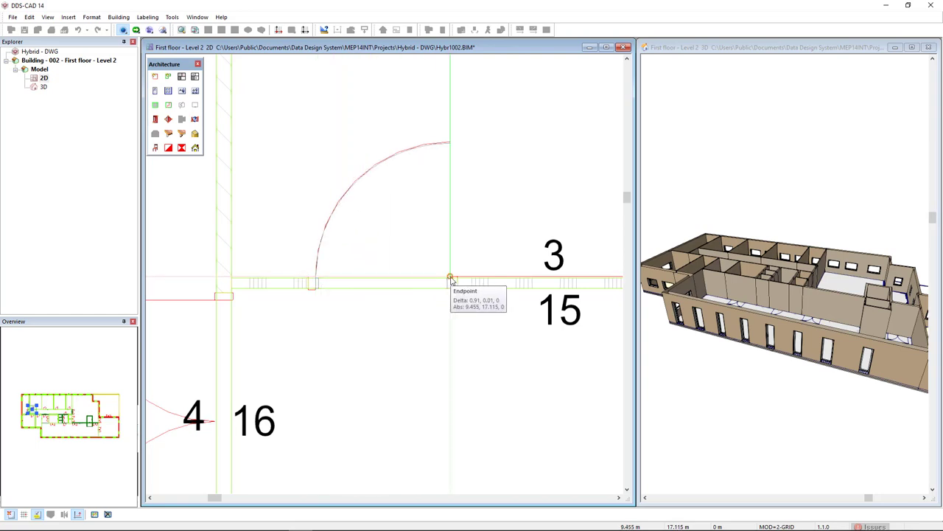
click(450, 276)
scroll(412, 373, down, 5)
middle_drag(522, 391, 345, 331)
scroll(436, 284, up, 5)
click(257, 290)
click(390, 289)
- Place interior doors in the remaining two openings along the upper side of the corridor
scroll(353, 349, down, 5)
scroll(539, 339, up, 3)
scroll(538, 339, up, 2)
click(435, 320)
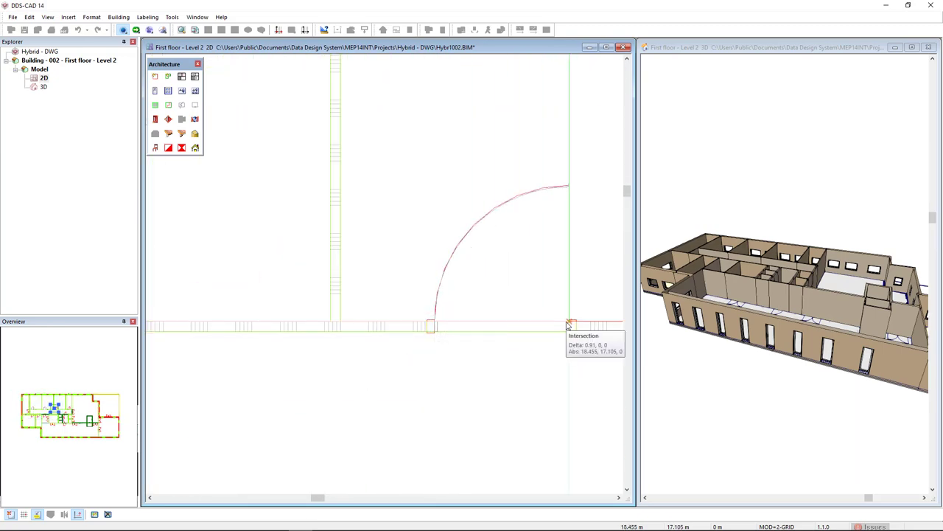
click(568, 320)
scroll(568, 320, down, 5)
middle_drag(568, 319, 309, 337)
scroll(451, 338, up, 5)
click(417, 343)
click(549, 342)
- Place interior doors in the three single-door openings along the lower-left side of the corridor
scroll(516, 368, down, 5)
scroll(413, 339, down, 2)
scroll(316, 295, up, 4)
scroll(354, 266, down, 1)
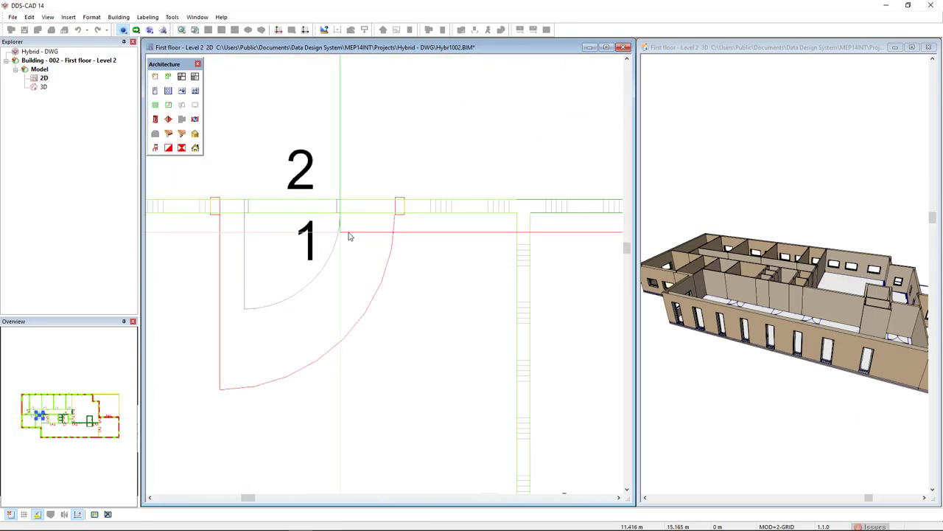
scroll(223, 217, up, 3)
click(278, 233)
middle_drag(516, 339, 243, 261)
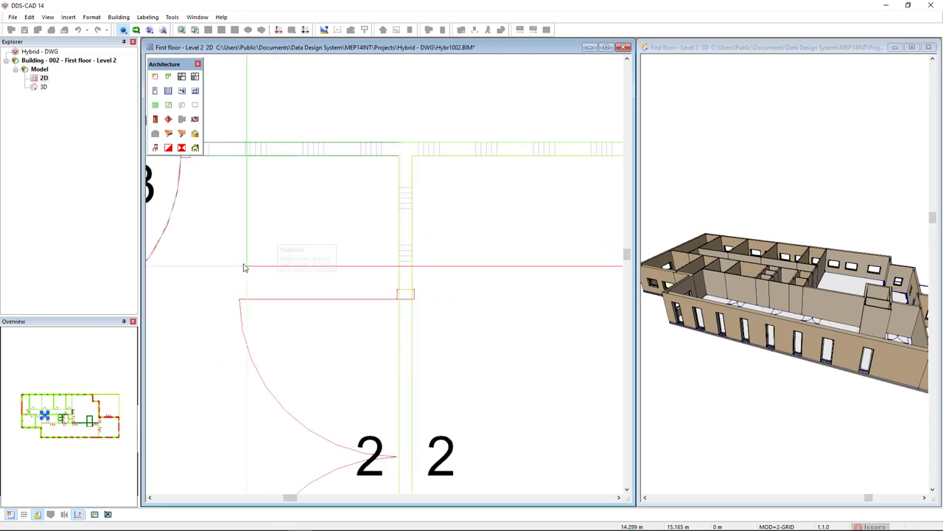
- Swap the hinge placement and place doors on the upper and middle cubicles in the central block
middle_drag(397, 469, 402, 313)
scroll(403, 314, down, 3)
middle_drag(582, 338, 362, 317)
scroll(561, 230, up, 2)
right_click(489, 213)
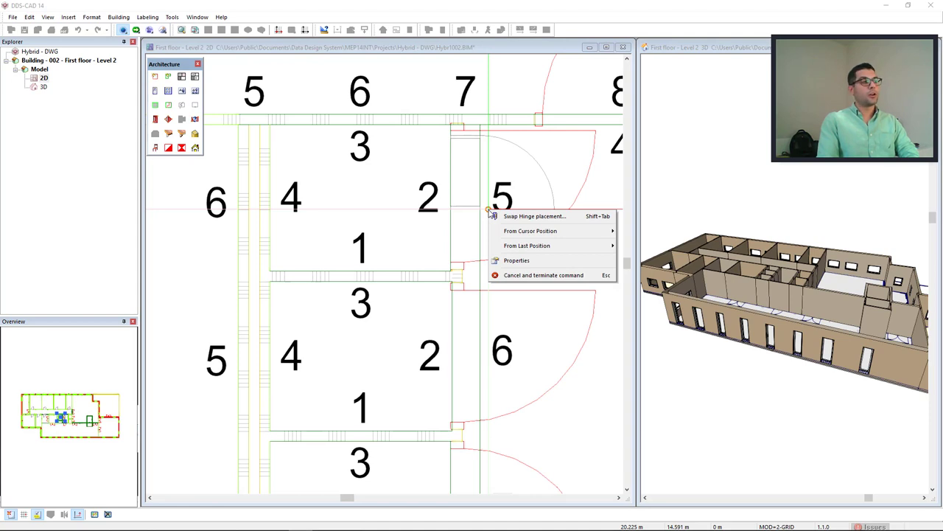
click(528, 216)
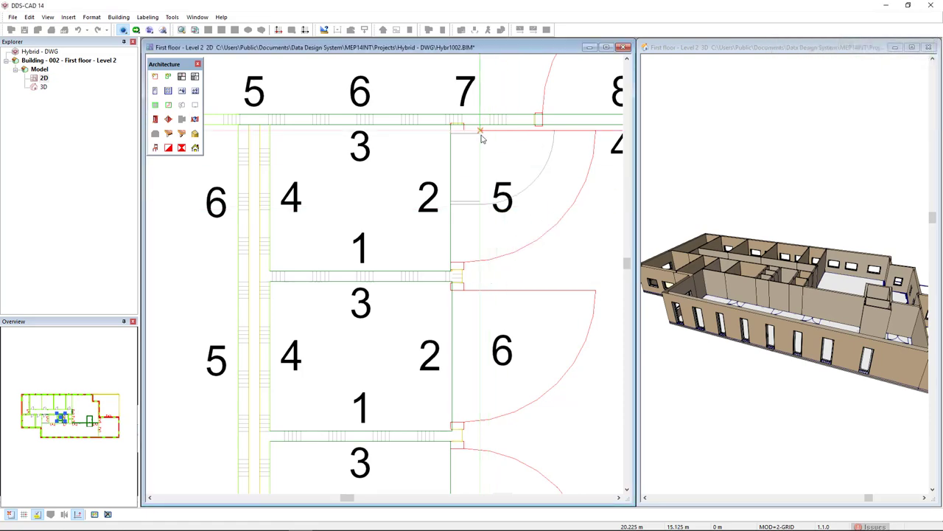
click(480, 260)
click(479, 291)
click(473, 423)
- Swap the hinge placement again and place the door on the lowest cubicle, opening outward as drawn in the DWG
middle_drag(469, 419, 422, 254)
right_click(455, 379)
click(491, 386)
click(425, 286)
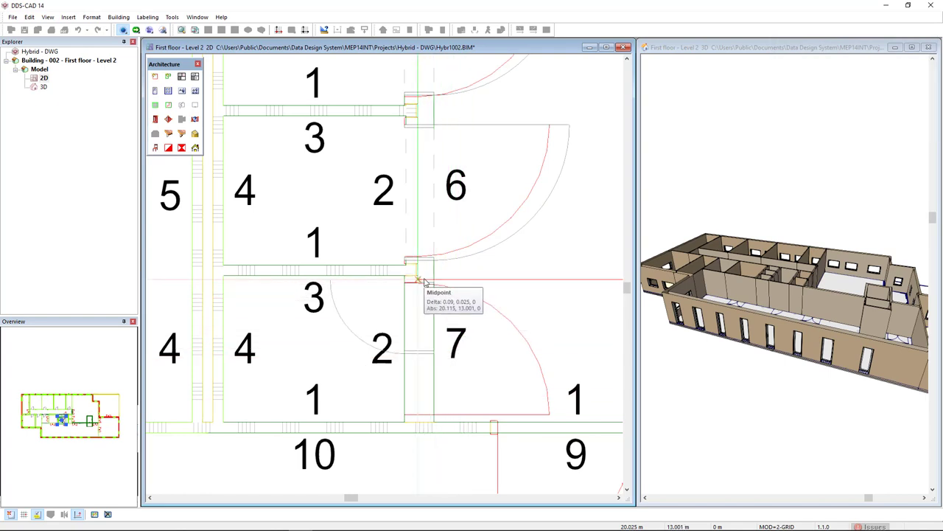
click(428, 421)
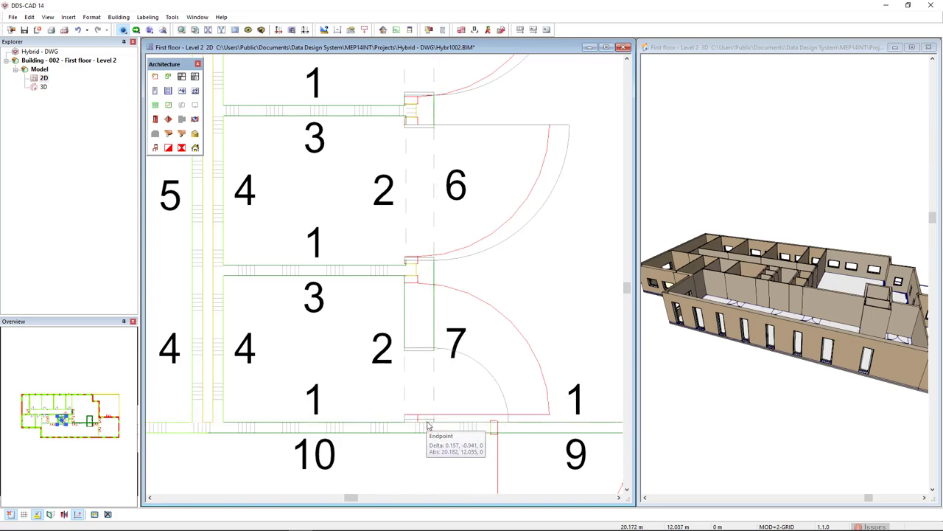
key(Delete)
right_click(439, 354)
key(Escape)
key(ctrl+shift+r)
key(Return)
- Place an interior door in the lower wall of the room in front of the cubicles
scroll(415, 446, down, 3)
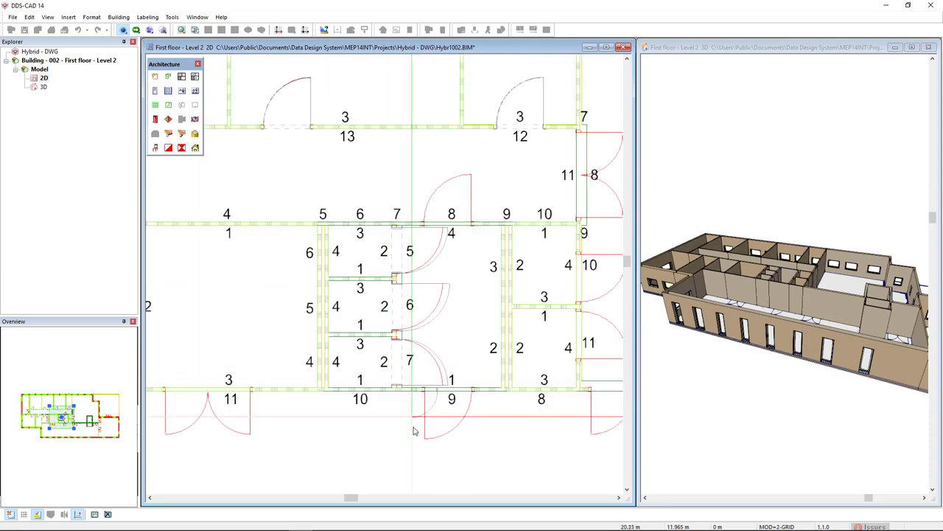
scroll(446, 421, up, 5)
click(539, 311)
click(361, 313)
- Place interior doors on the two small stacked rooms immediately right of the cubicle block
scroll(388, 379, down, 4)
middle_drag(551, 386, 279, 351)
scroll(306, 248, up, 4)
click(306, 178)
click(308, 314)
middle_drag(308, 314, 386, 464)
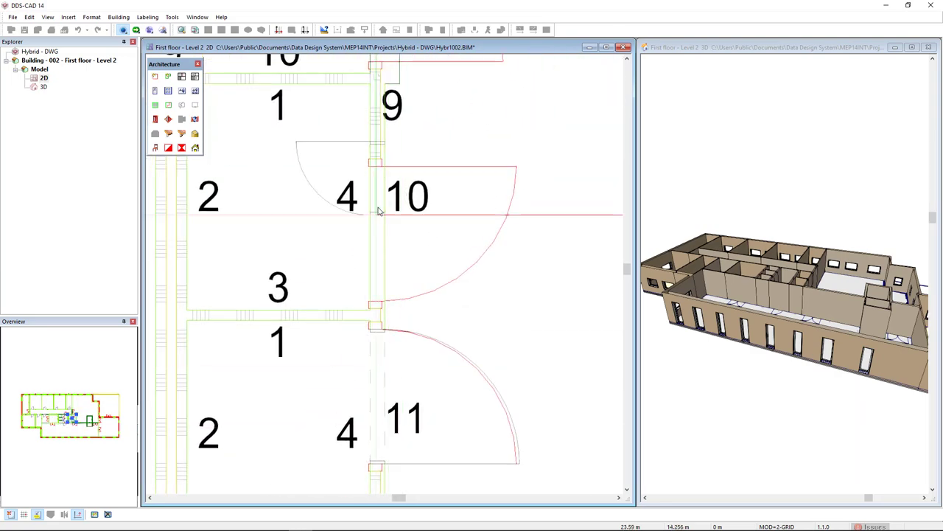
click(385, 166)
click(382, 301)
- Place an interior door between the corridor and the room in front of the cubicles
middle_drag(383, 258, 422, 460)
scroll(533, 221, down, 4)
scroll(380, 234, up, 4)
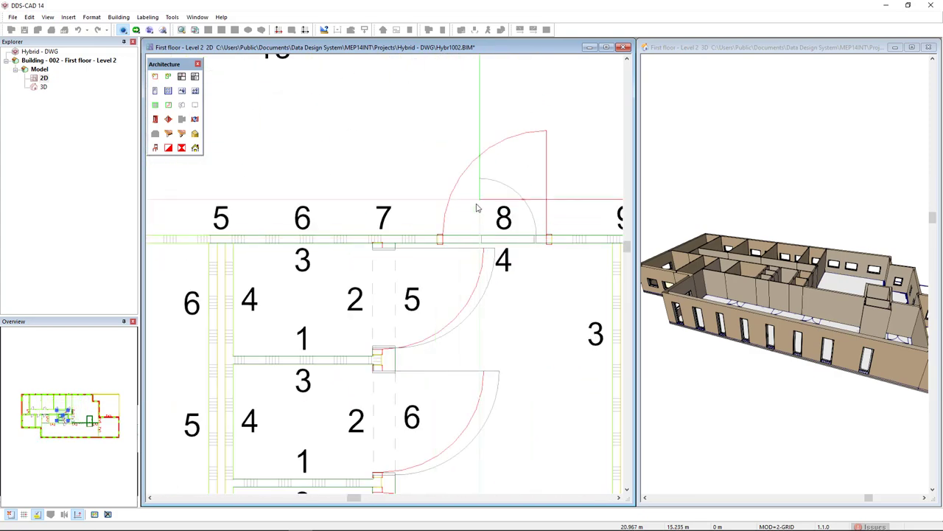
scroll(379, 391, down, 3)
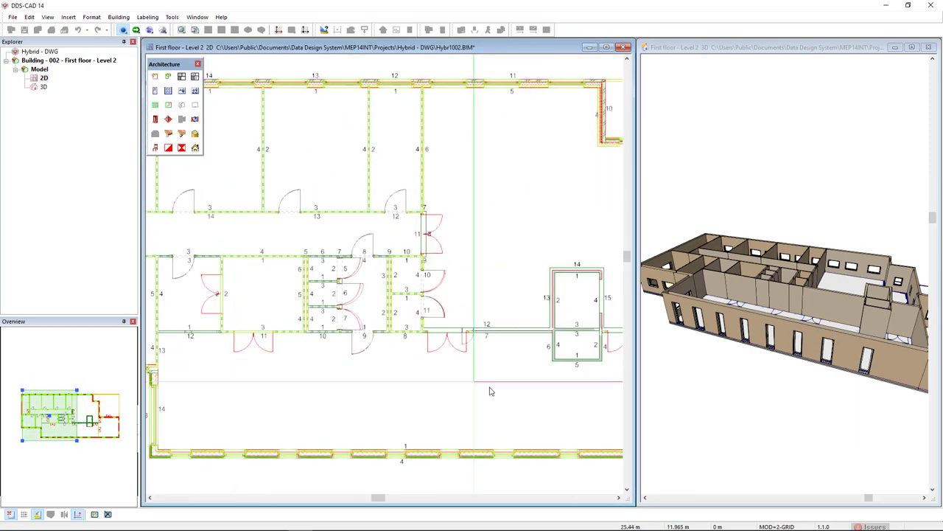
- Change the door product to IT15 Interior door 2 swing
mouse_move(491, 387)
middle_down()
mouse_move(225, 370)
mouse_move(482, 374)
middle_up()
scroll(240, 365, down, 1)
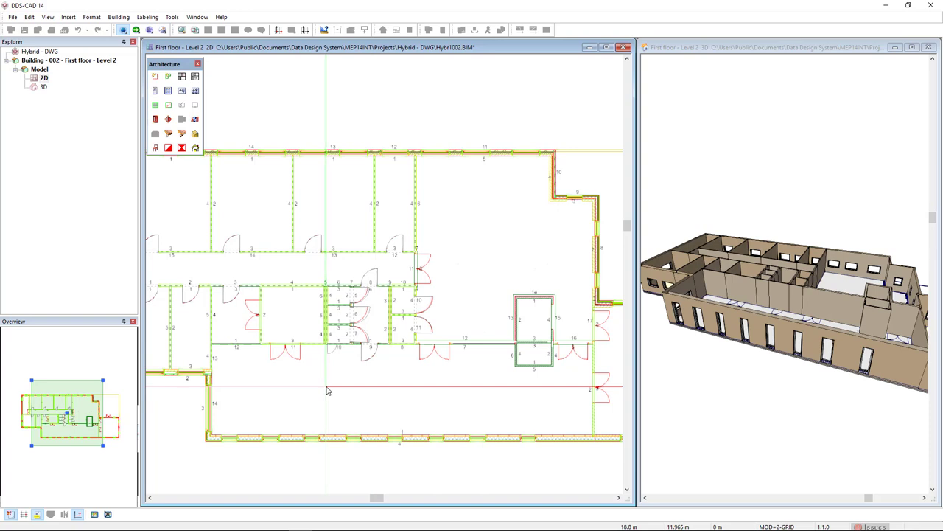
right_click(327, 387)
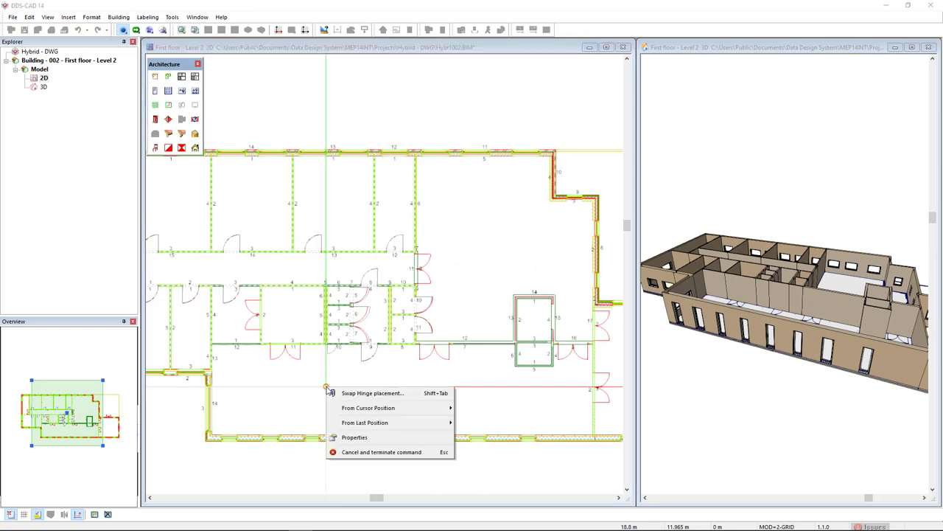
click(368, 438)
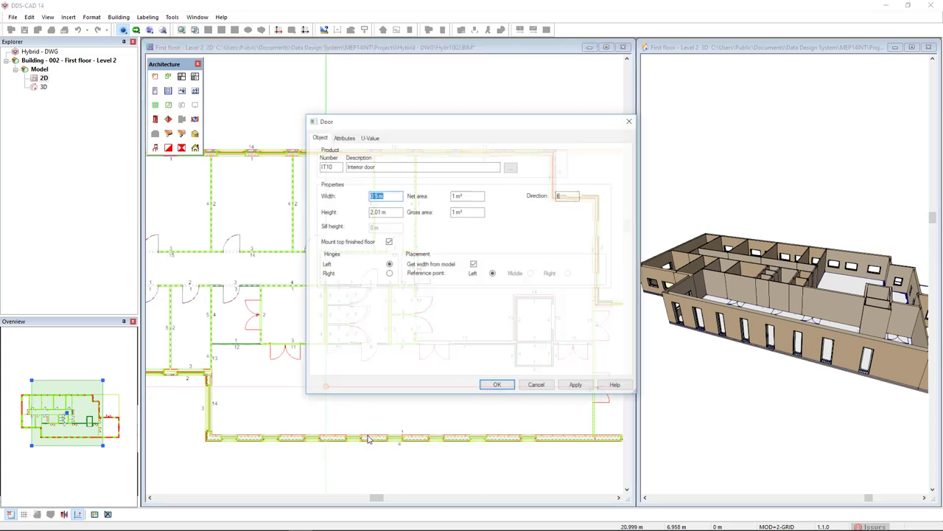
click(512, 168)
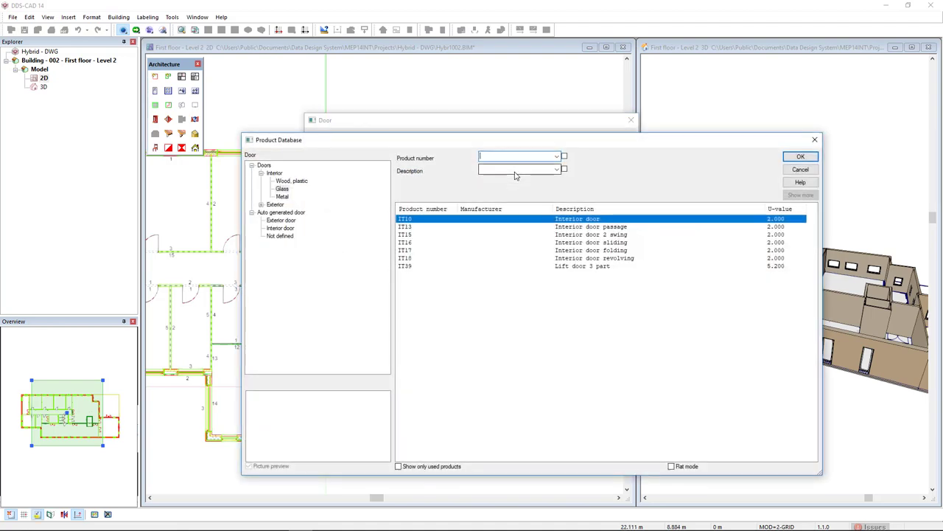
click(599, 235)
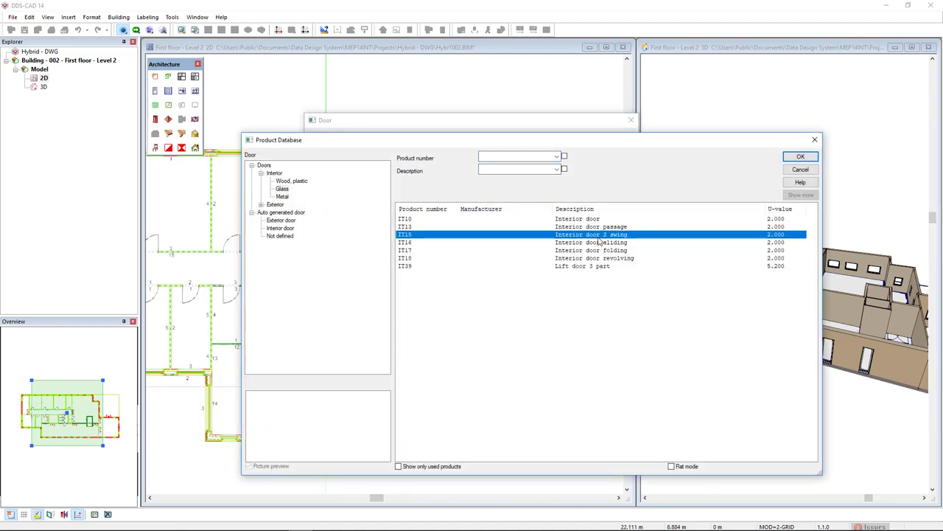
click(793, 160)
click(507, 388)
- Place double-swing doors in the lower wall and the left partition of the room left of the cubicles
scroll(277, 360, up, 6)
click(246, 282)
click(390, 281)
scroll(419, 348, down, 2)
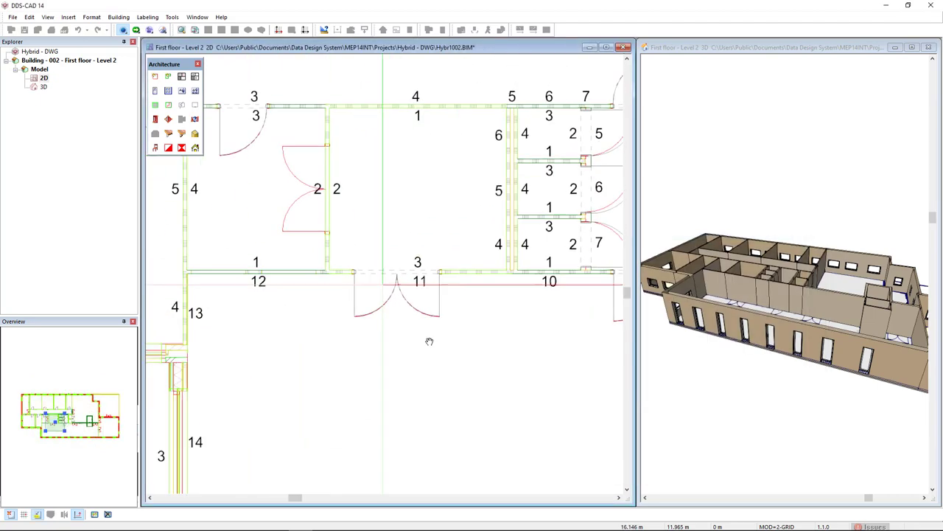
scroll(353, 249, up, 6)
click(413, 133)
click(411, 377)
- Place a double-swing door in the lower wall opening just right of the two small stacked rooms
scroll(391, 379, down, 8)
scroll(398, 293, down, 5)
scroll(286, 277, up, 4)
scroll(287, 279, up, 3)
scroll(331, 280, down, 4)
scroll(512, 219, up, 5)
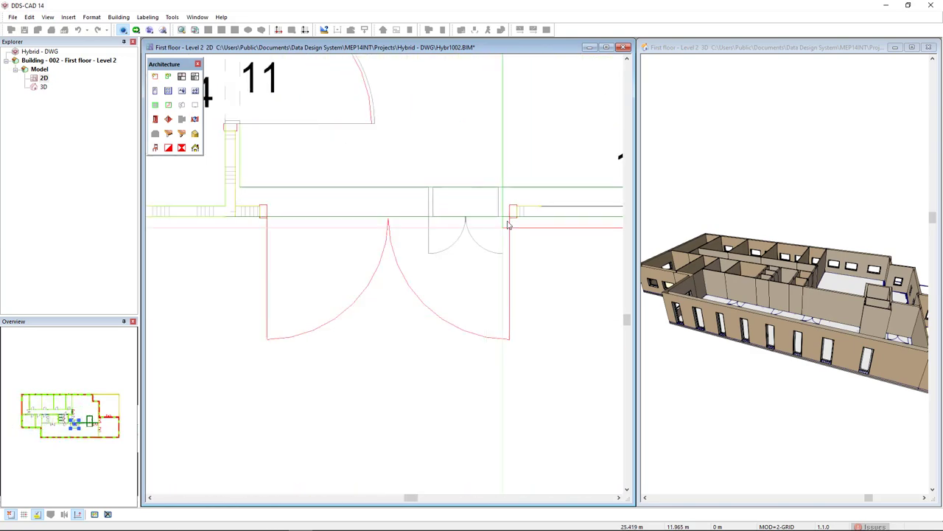
scroll(267, 221, down, 1)
- Place double-swing doors at the right end of the corridor and in the short wall right of the shaft
scroll(300, 349, down, 3)
scroll(347, 225, up, 3)
scroll(348, 225, up, 2)
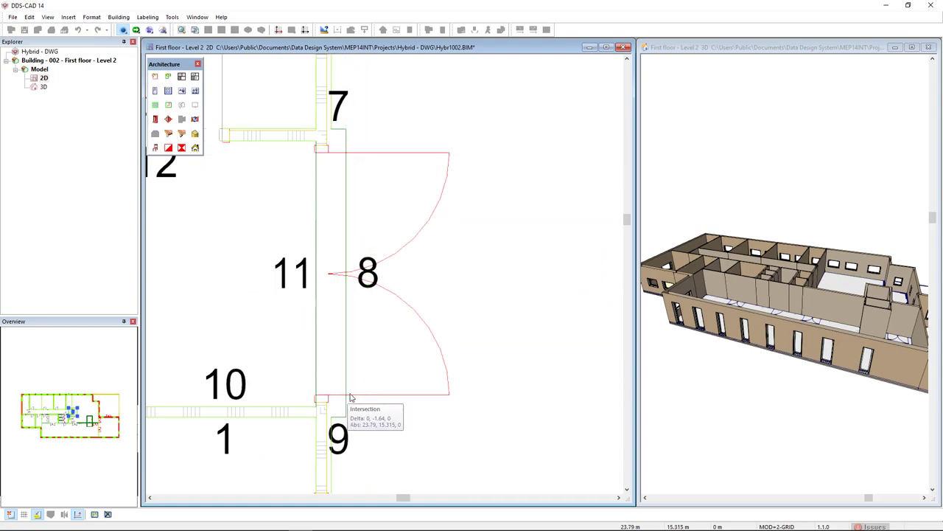
scroll(363, 392, down, 4)
scroll(388, 325, up, 4)
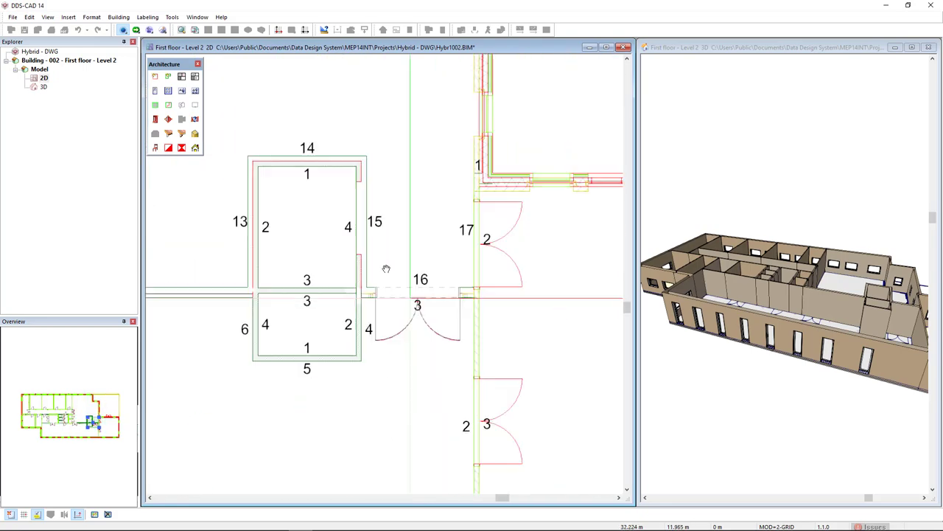
- Place double-swing doors in the lower and upper openings of the partition wall leading to the right wing
middle_drag(360, 233, 295, 147)
scroll(387, 346, up, 3)
click(379, 329)
click(383, 147)
scroll(391, 237, down, 3)
middle_drag(391, 237, 427, 339)
scroll(422, 89, up, 4)
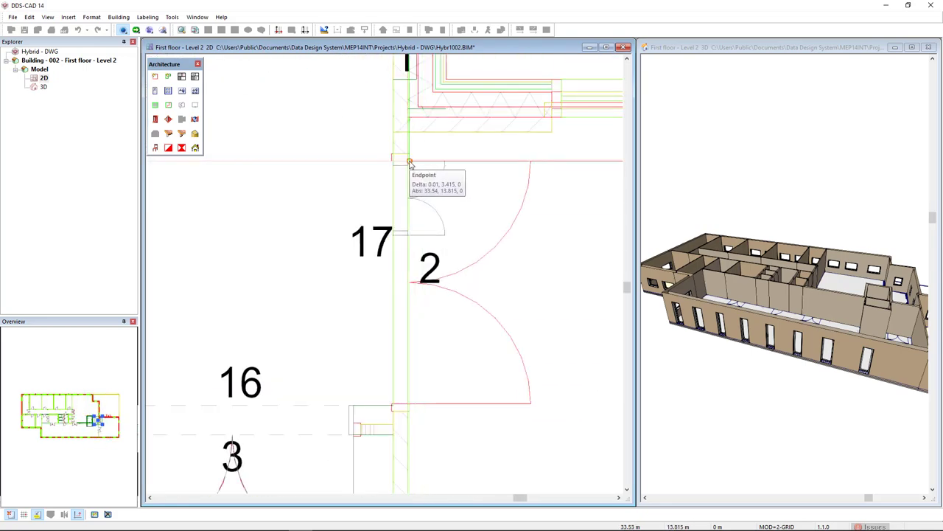
click(410, 162)
click(414, 401)
- Place a double-swing door in the opening of the right wing's upper exterior wall
scroll(417, 401, down, 3)
middle_drag(560, 298, 495, 278)
scroll(495, 278, up, 4)
click(577, 329)
- End the door placement and update the 3D view to check the doors
scroll(457, 221, down, 3)
scroll(465, 331, down, 2)
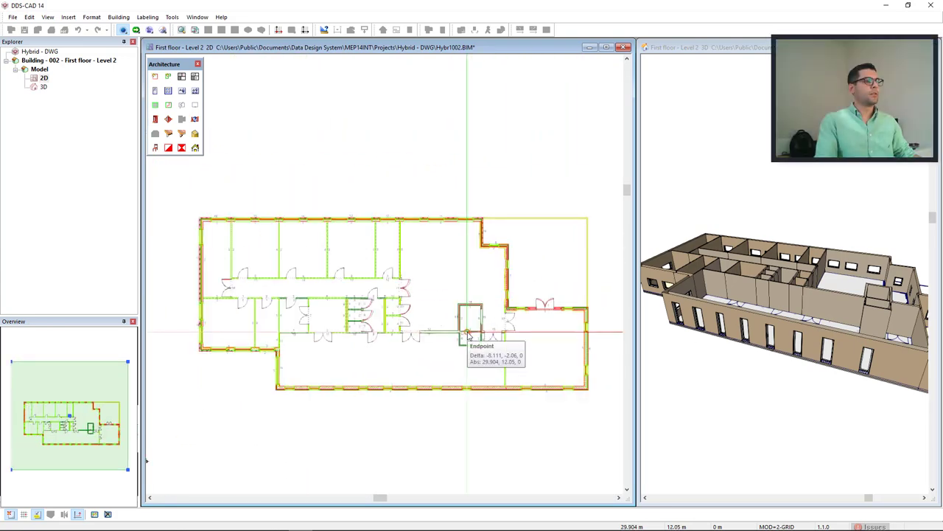
click(467, 335)
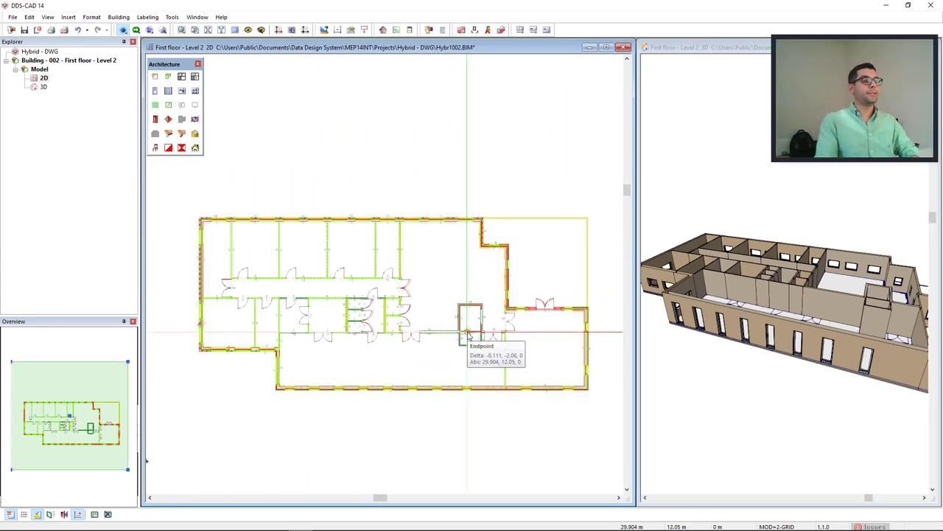
click(766, 292)
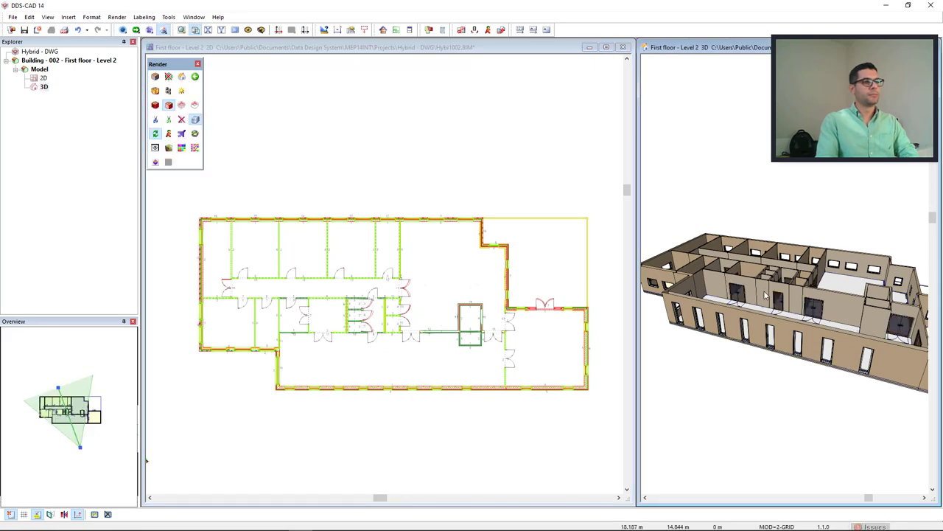
- Open the Second floor - Level 3 building model of the Hybrid - DWG project from the project manager
middle_drag(772, 288, 769, 324)
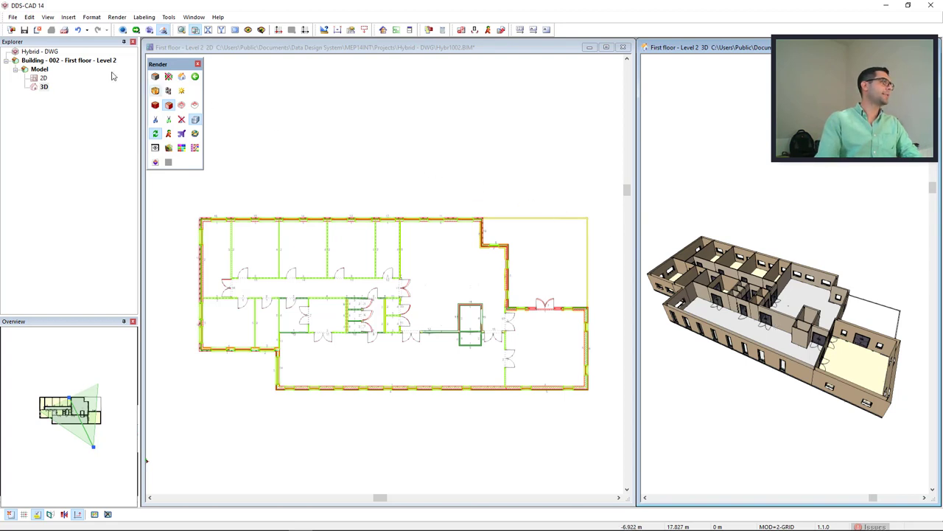
click(11, 29)
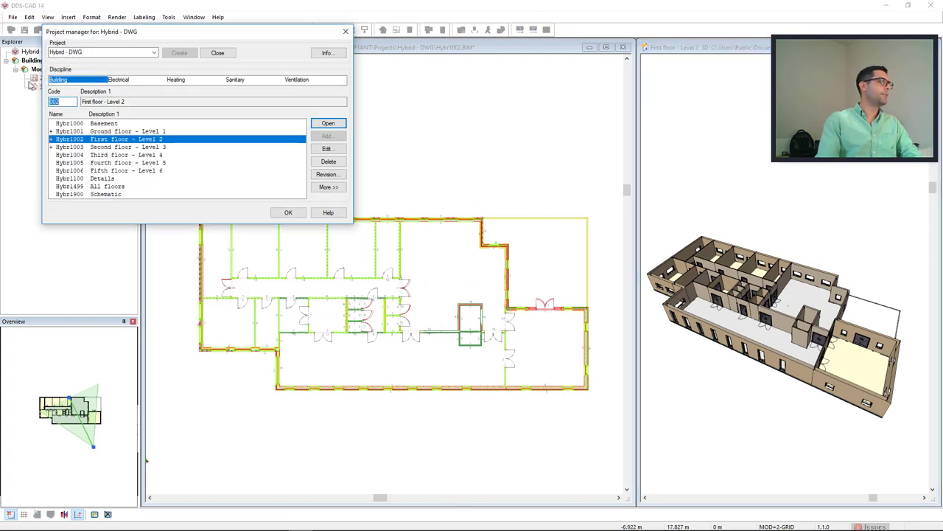
click(125, 148)
click(326, 123)
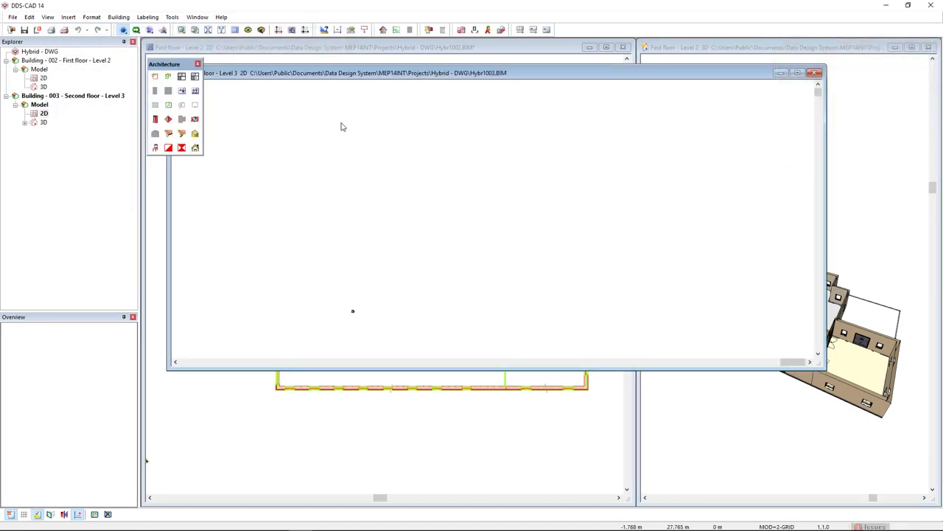
- Copy the room content of First floor - Level 2 to the current storey in the building data and accept the dialog
click(382, 29)
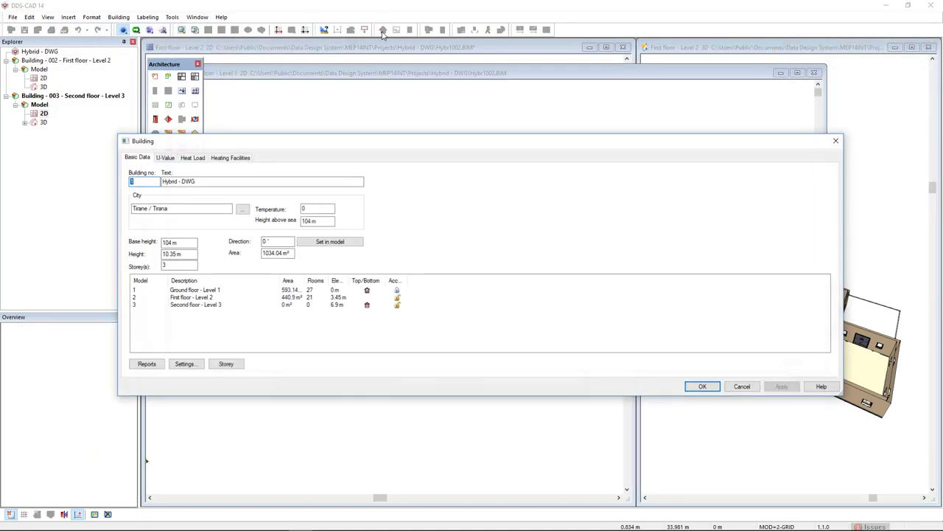
click(191, 299)
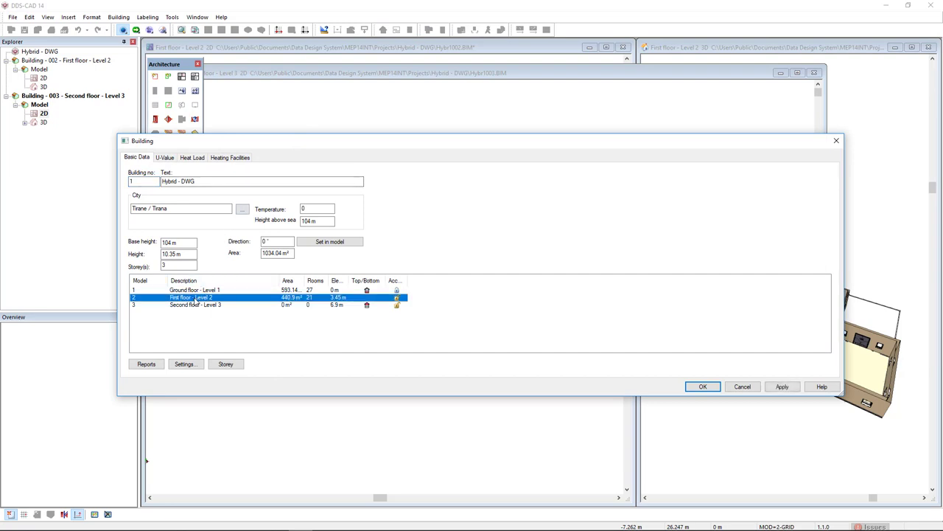
right_click(196, 299)
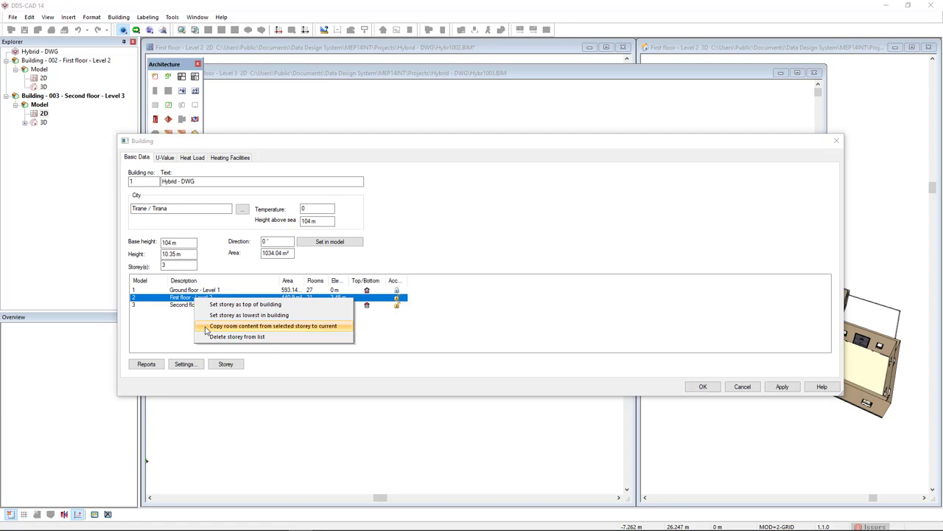
click(206, 327)
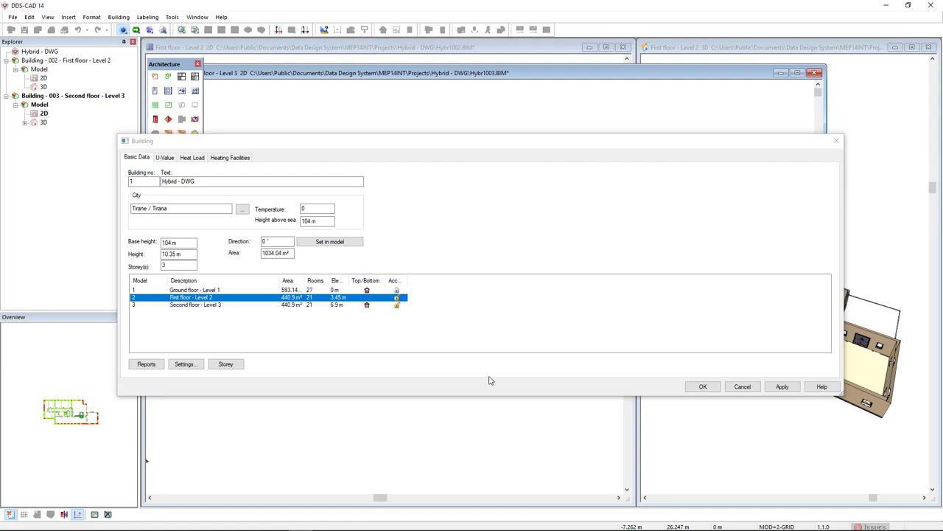
click(704, 386)
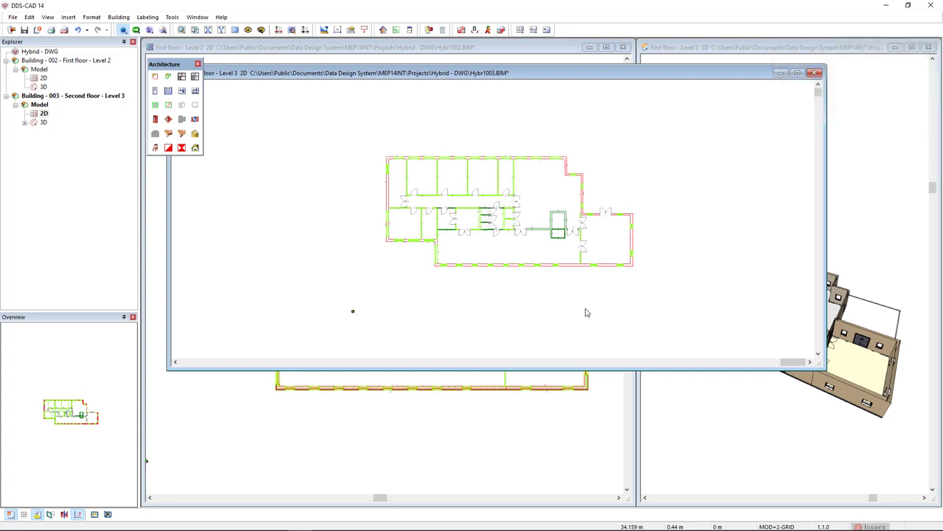
- Close the Second floor - Level 3 model without saving the file
click(734, 442)
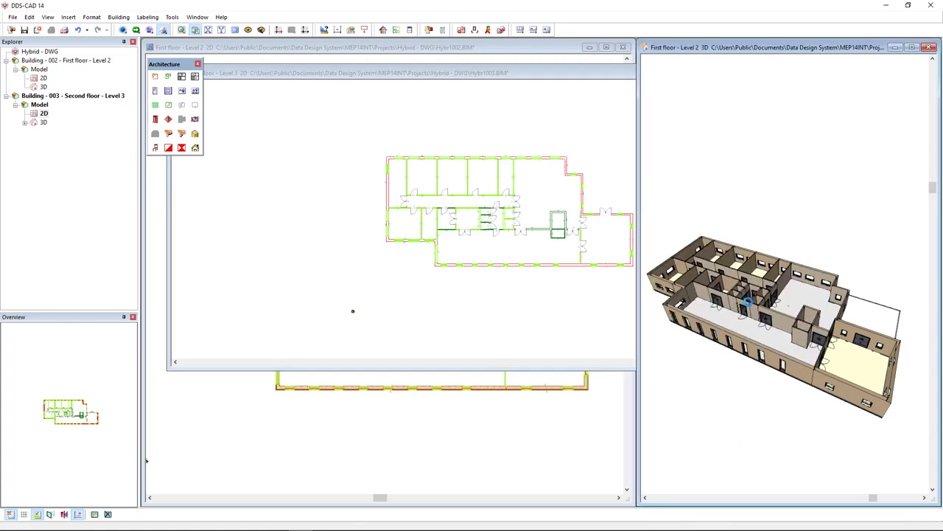
click(602, 76)
click(815, 73)
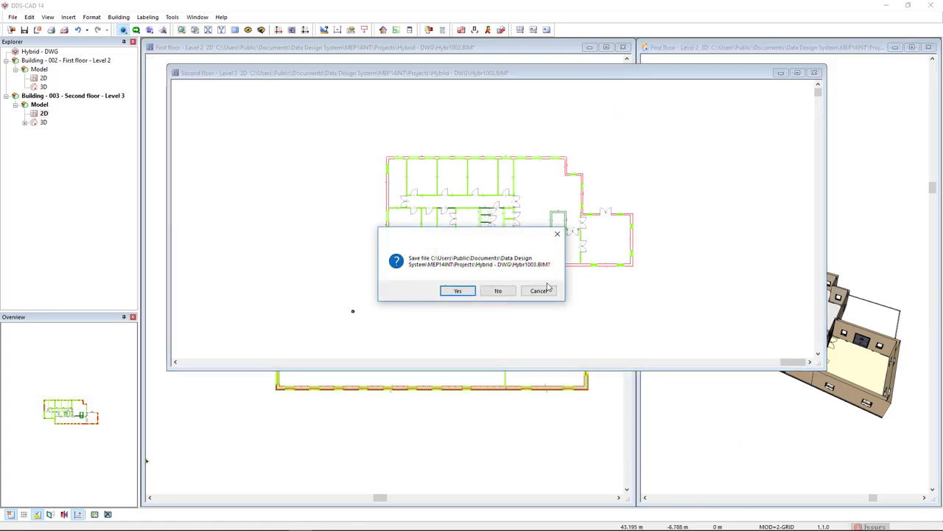
click(498, 290)
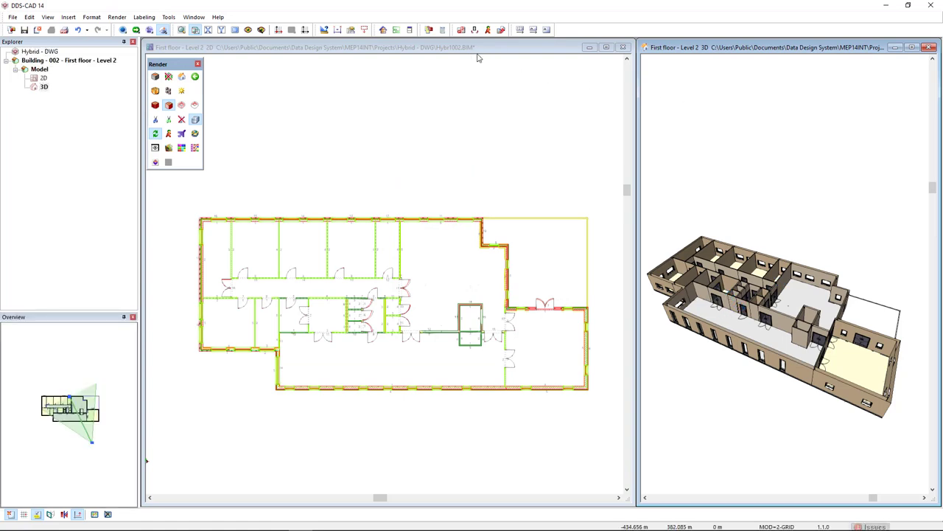
- Show Second floor - Level 3 and Ground floor - Level 1 as ghost storeys and inspect the building in a maximized 3D view
click(429, 31)
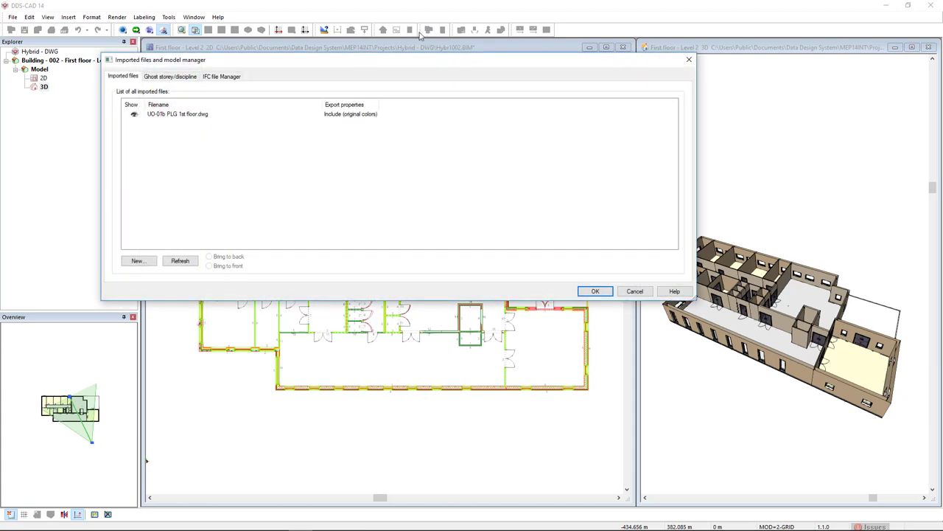
click(182, 77)
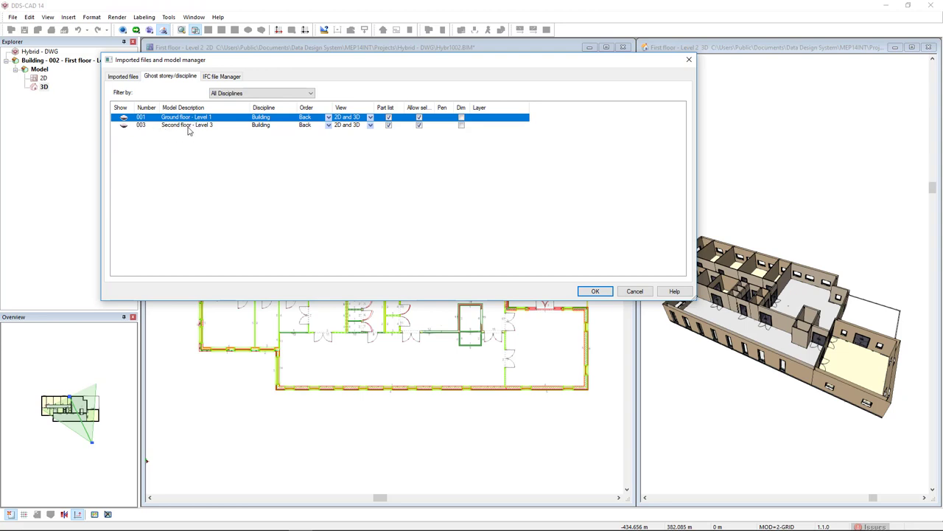
click(124, 125)
click(124, 117)
click(588, 292)
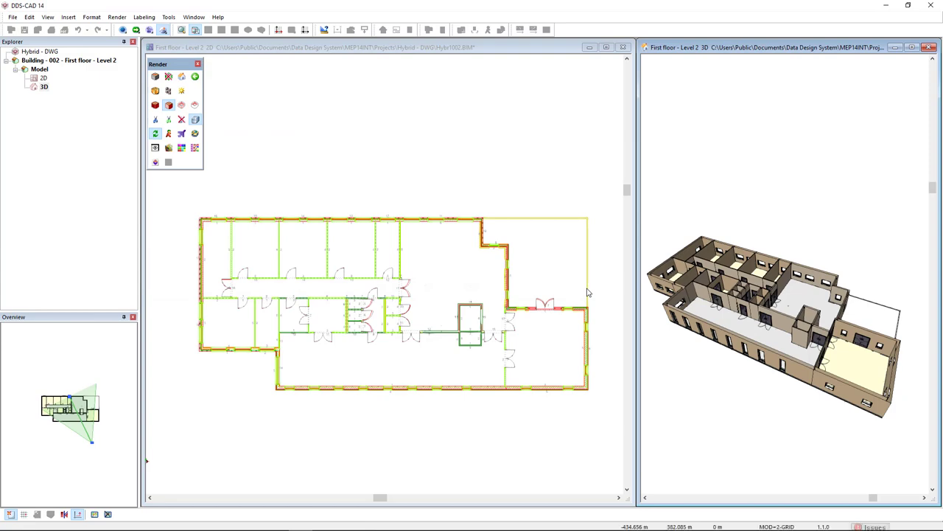
click(910, 48)
middle_drag(469, 331, 720, 261)
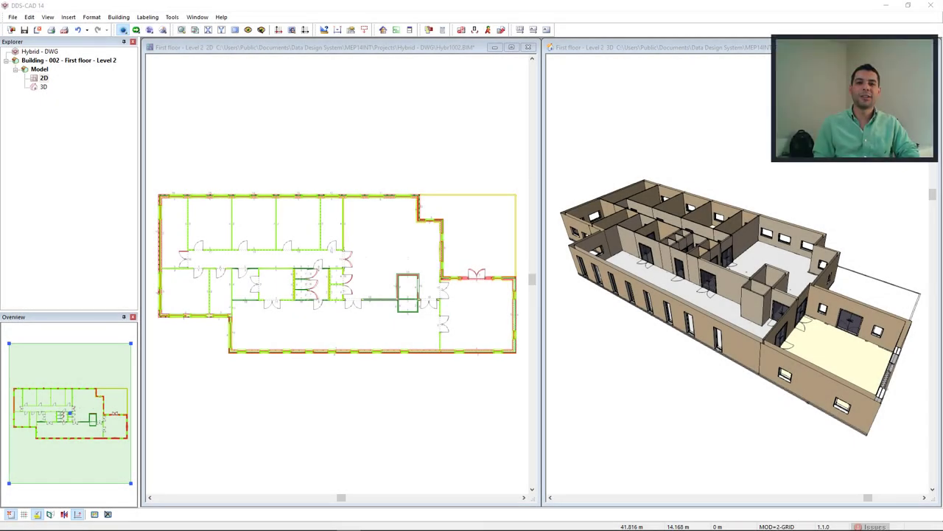